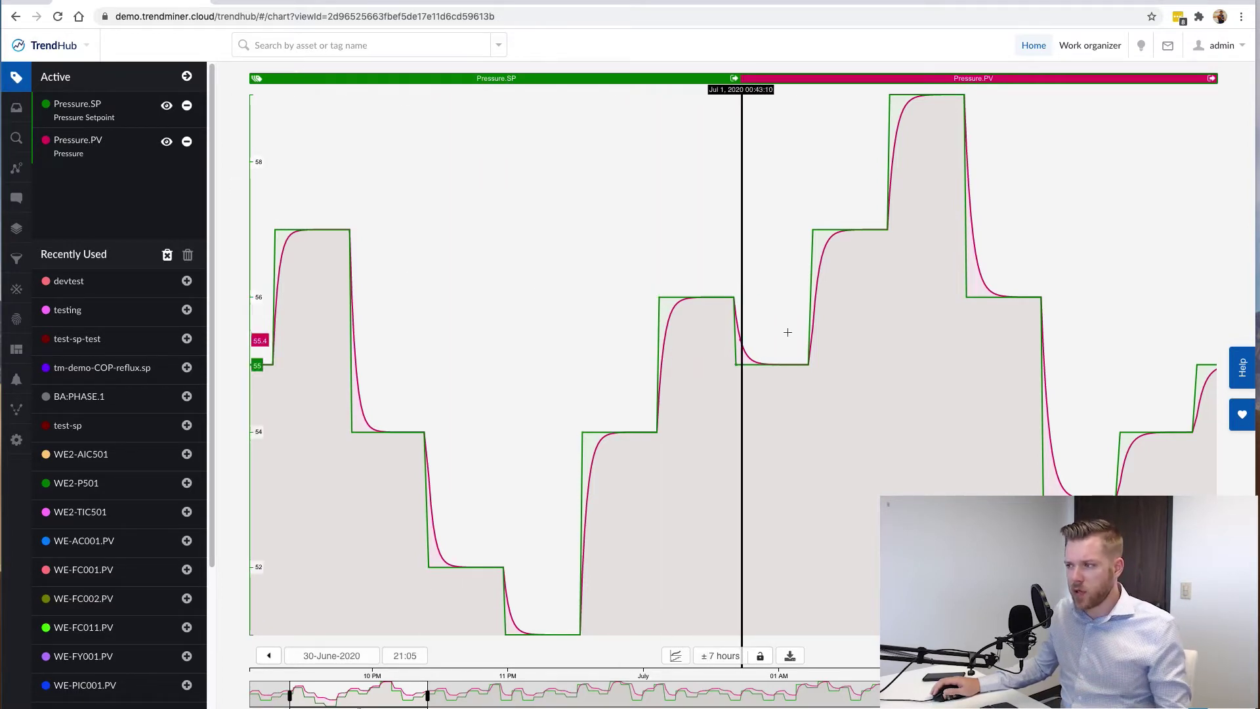
Zoom into one setpoint step, then pan to a 20-hour span from 01-July-2020 03:44.
left_click_drag(788, 331, 872, 306)
left_click(887, 135)
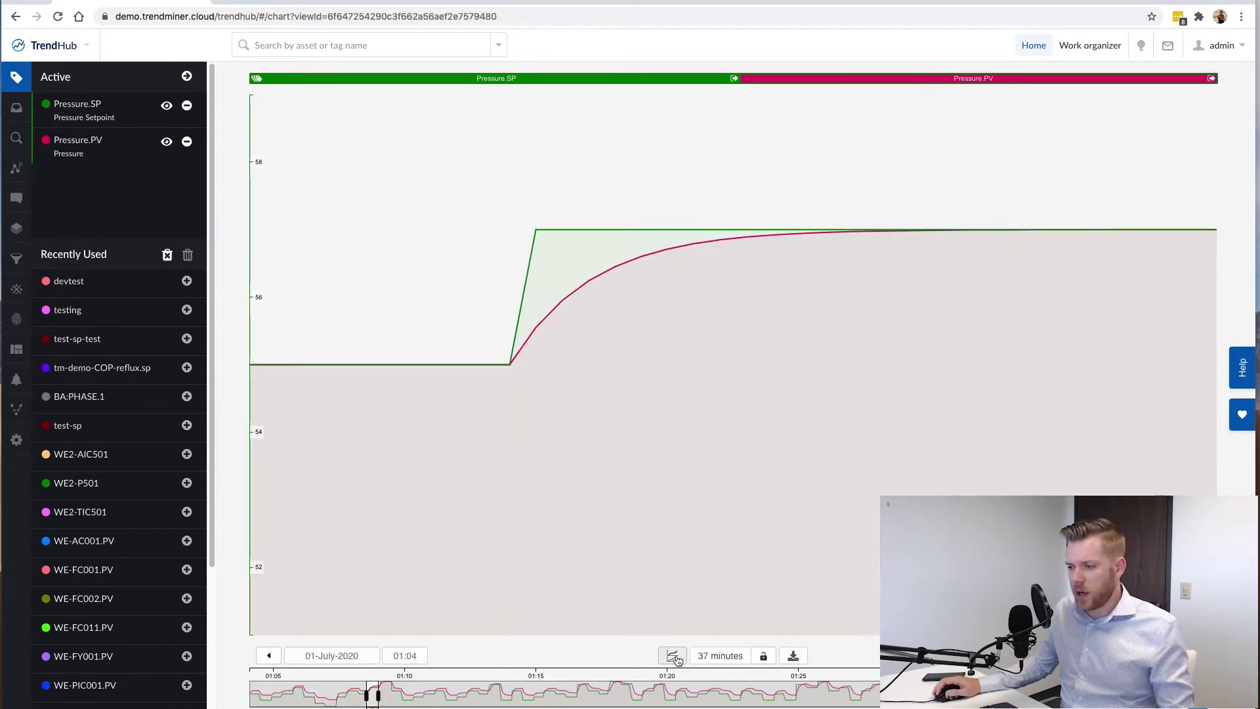
left_click_drag(342, 690, 281, 686)
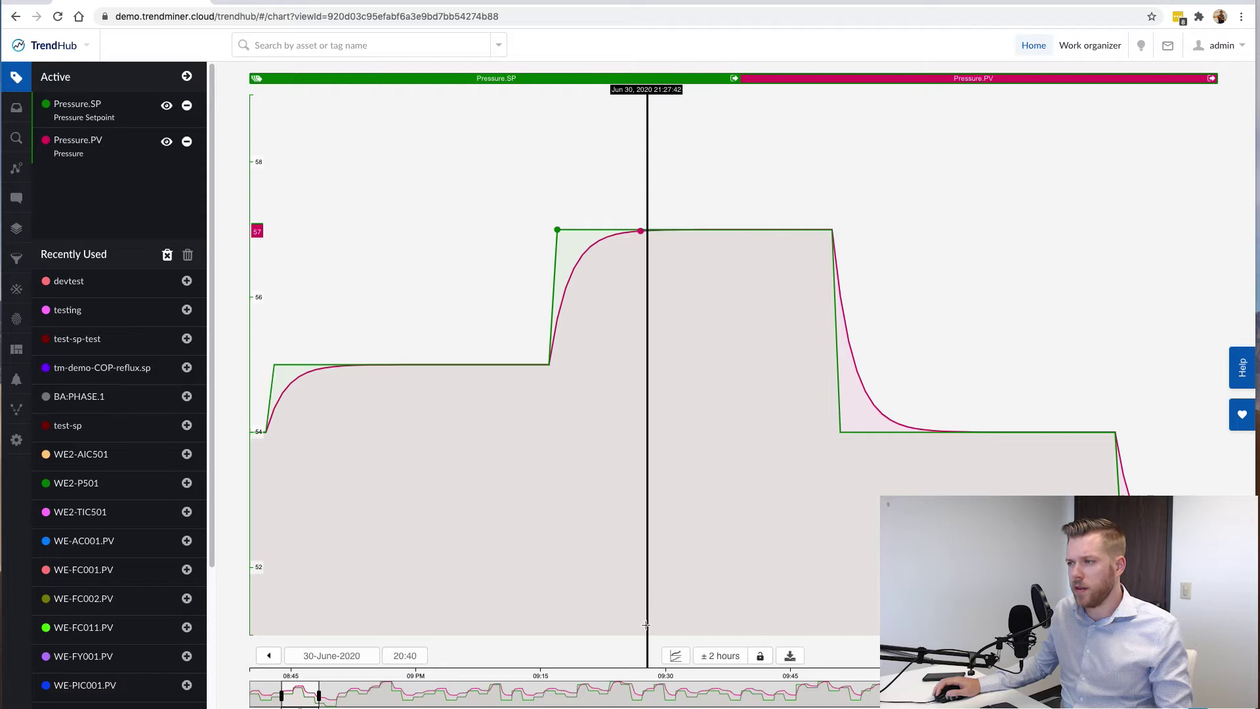
left_click_drag(421, 692, 812, 693)
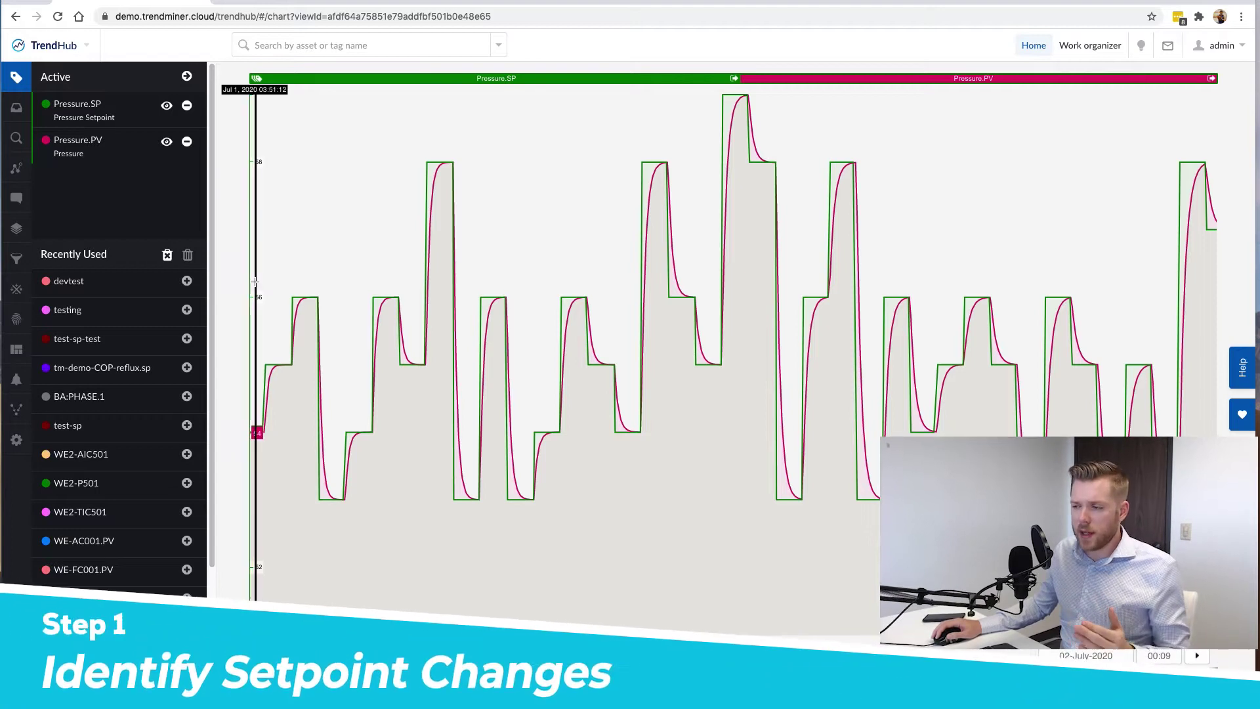
Start a new formula tag with the pasted formula if(B-A=0,0,B-A).
left_click(17, 288)
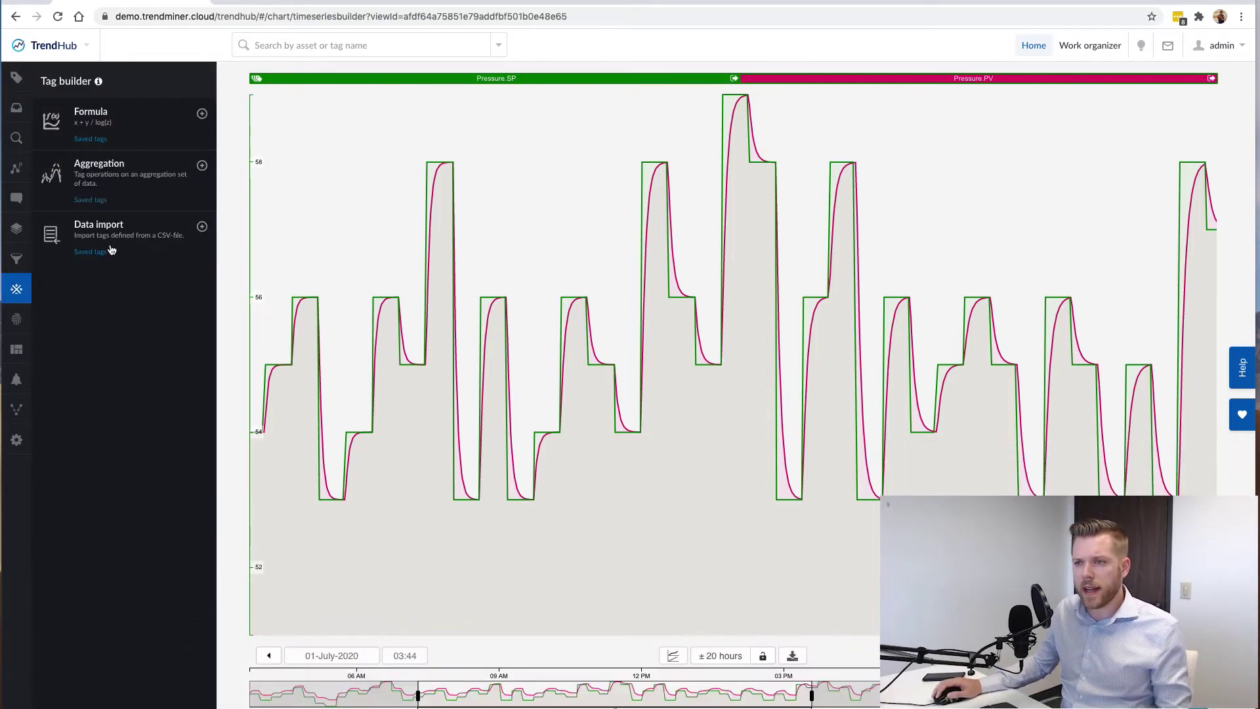
left_click(121, 123)
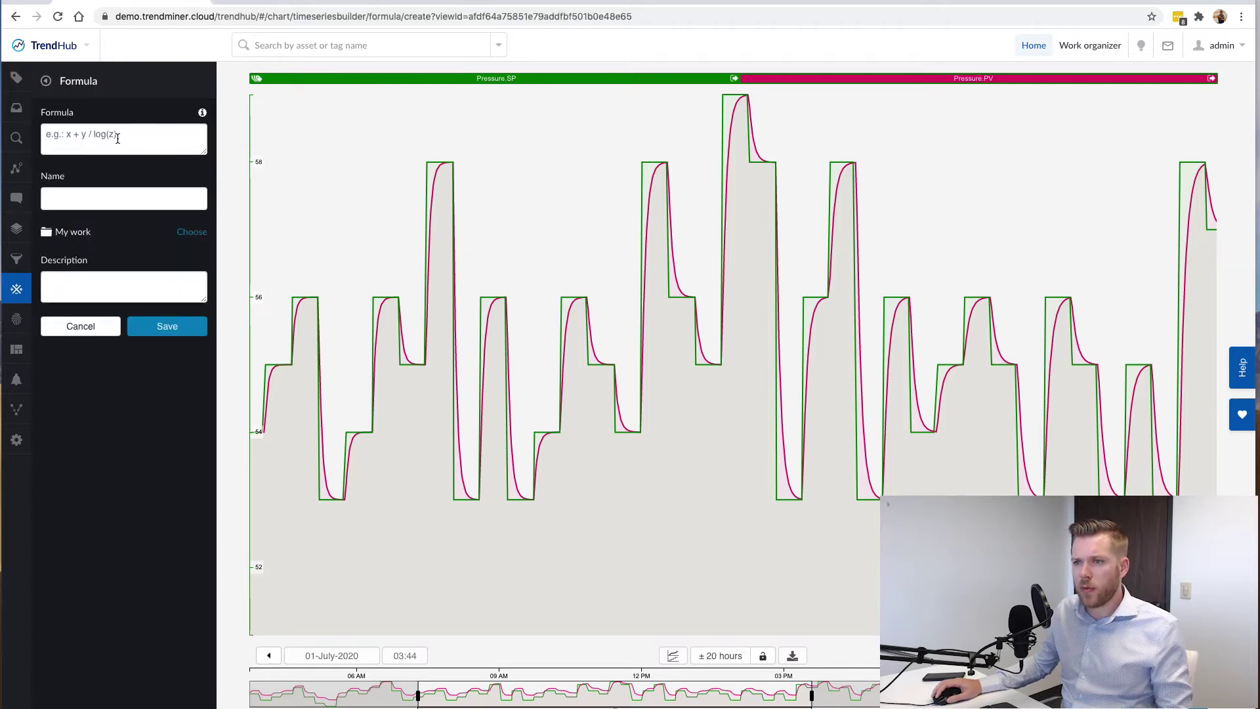
left_click(117, 138)
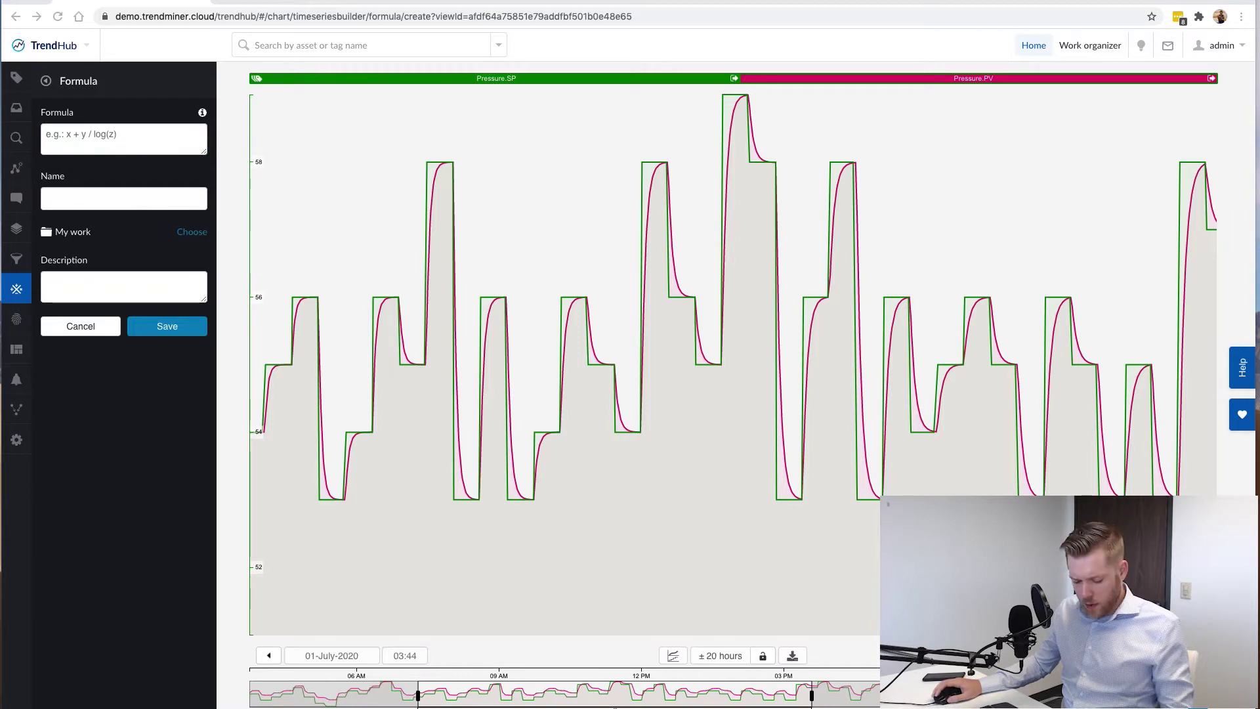
left_click(132, 140)
type("if(B-A=0,0,B-A)")
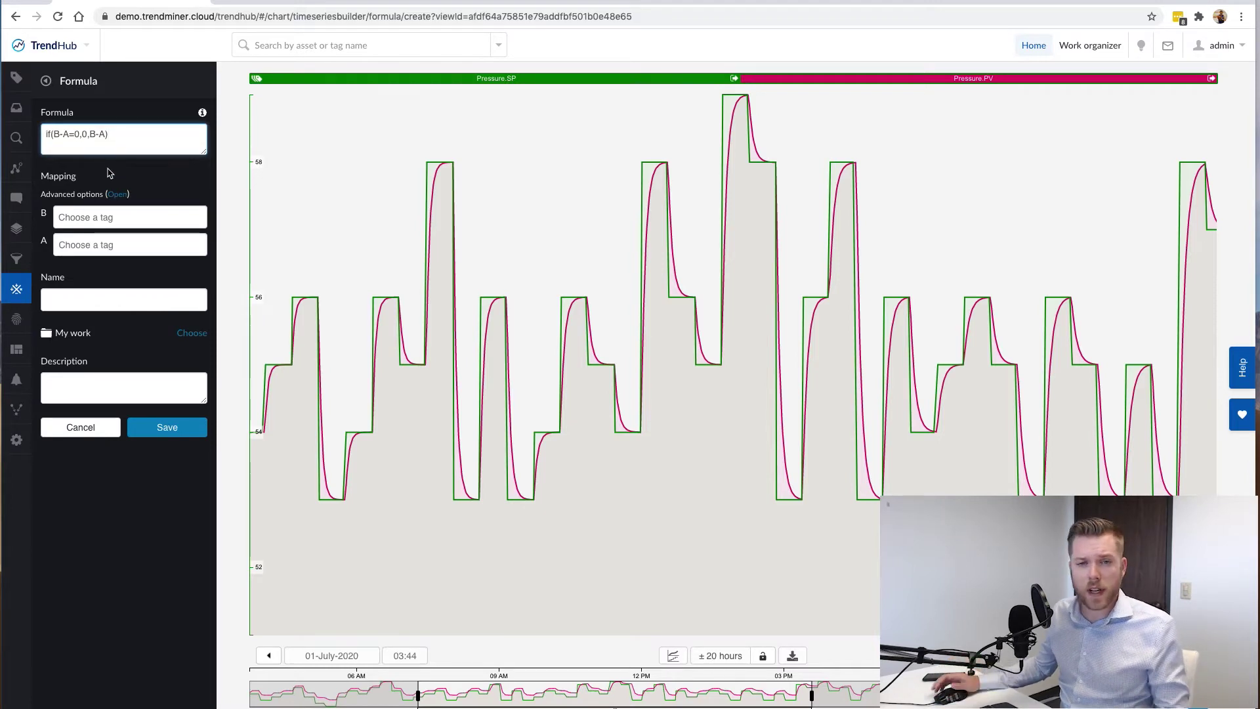
Map B and A to Pressure.SP, shift A by 25m, and save as TT-SetpointChange.
left_click(102, 217)
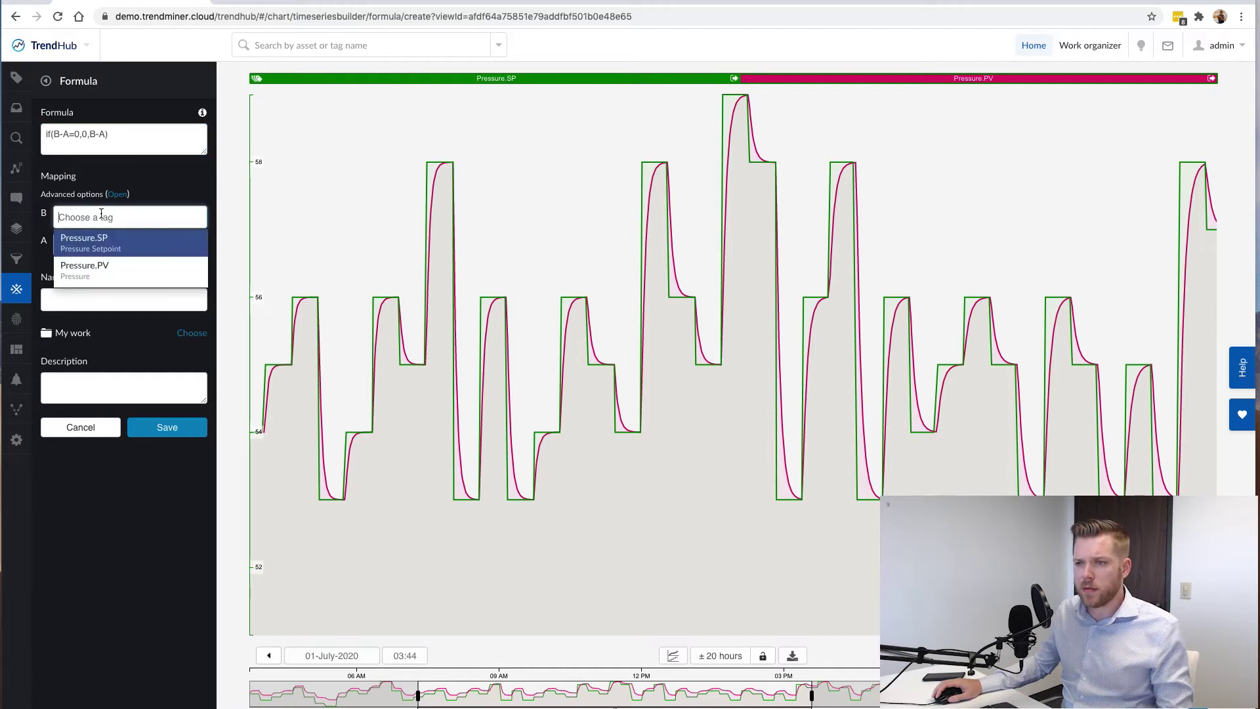
left_click(105, 243)
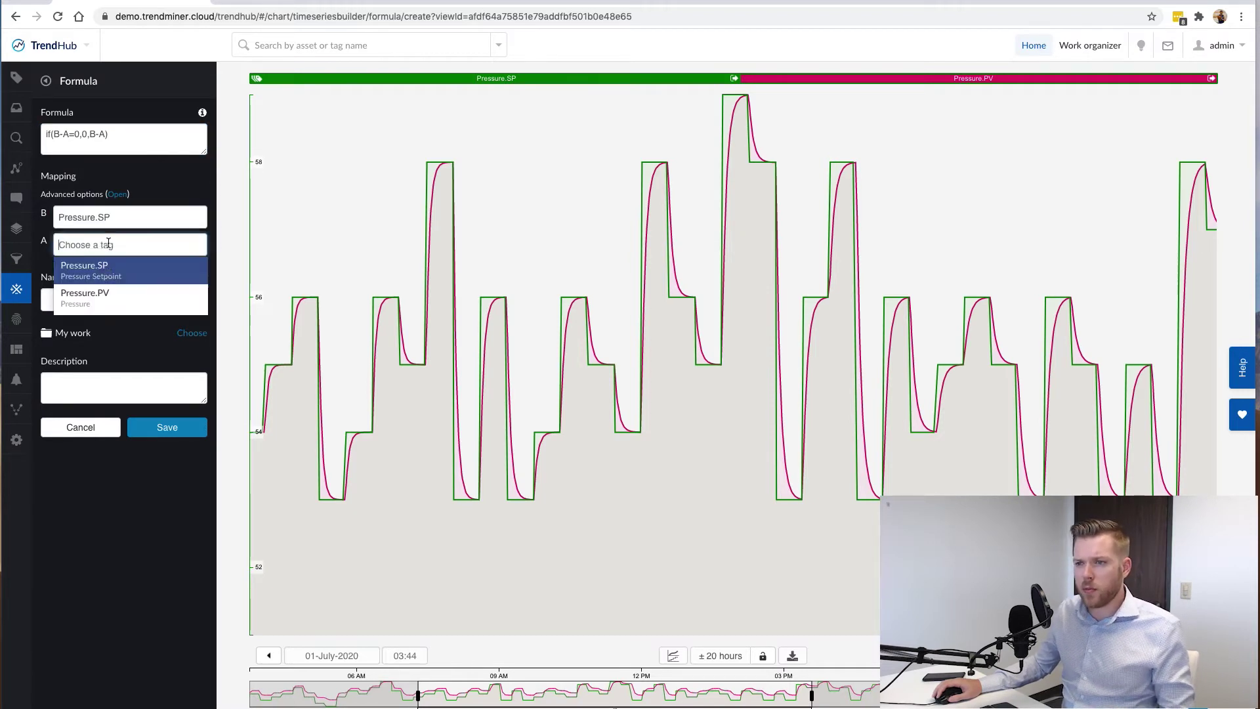
left_click(104, 266)
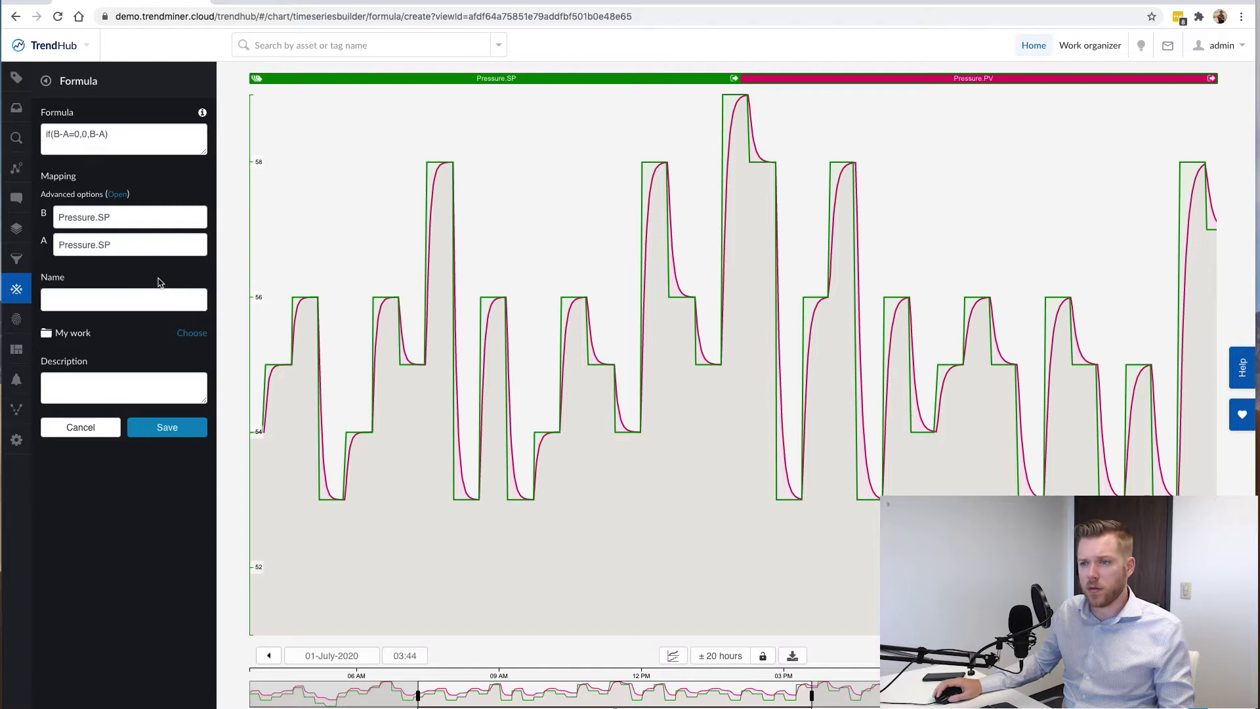
left_click(120, 197)
left_click(398, 244)
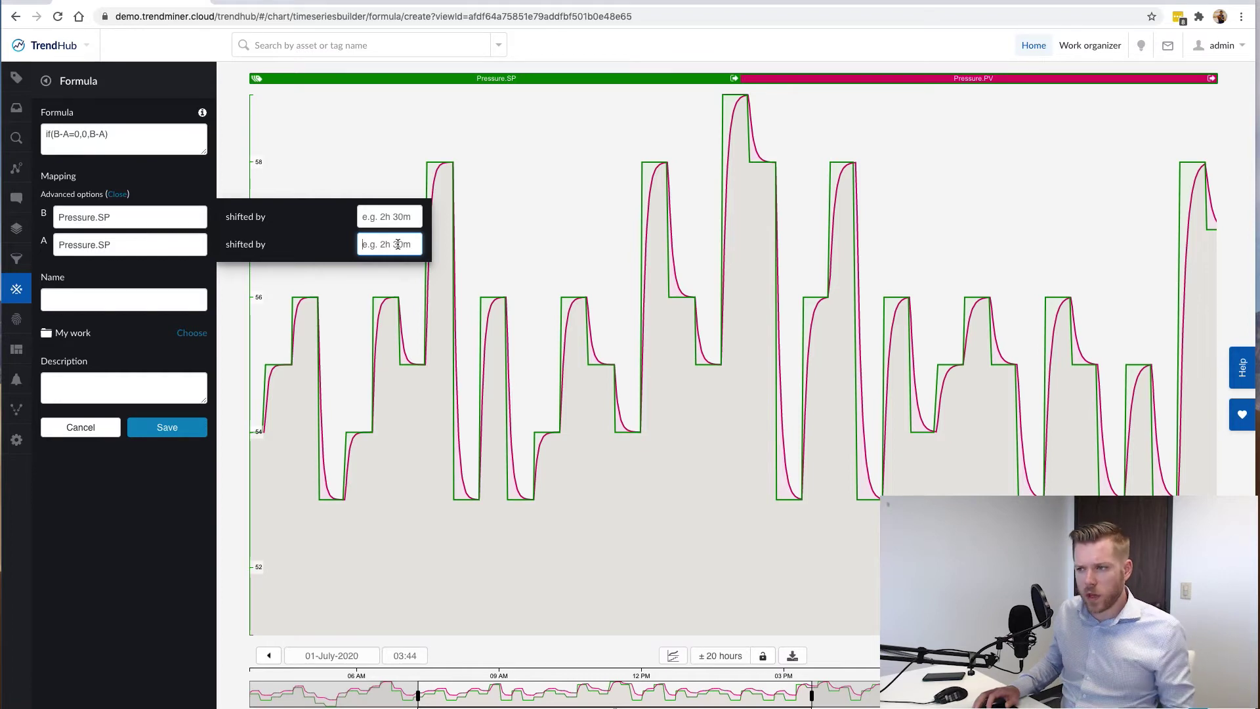
type("25m")
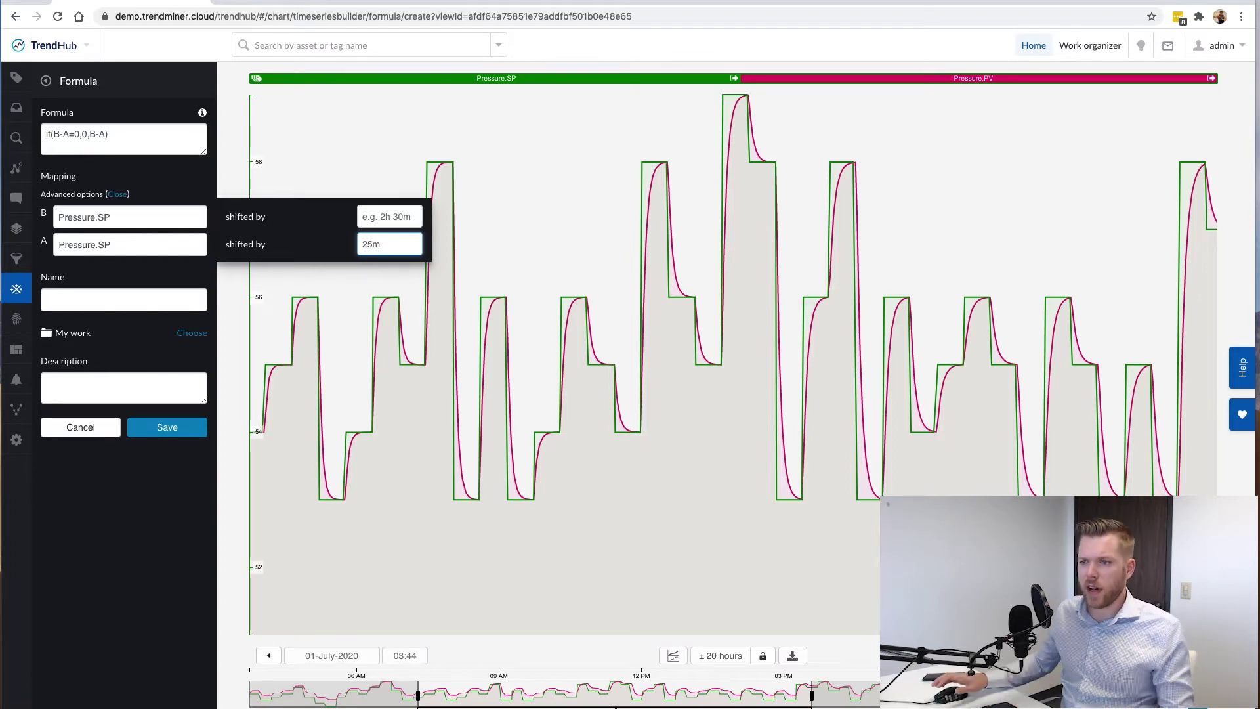
left_click(143, 290)
type("TT-Setpo")
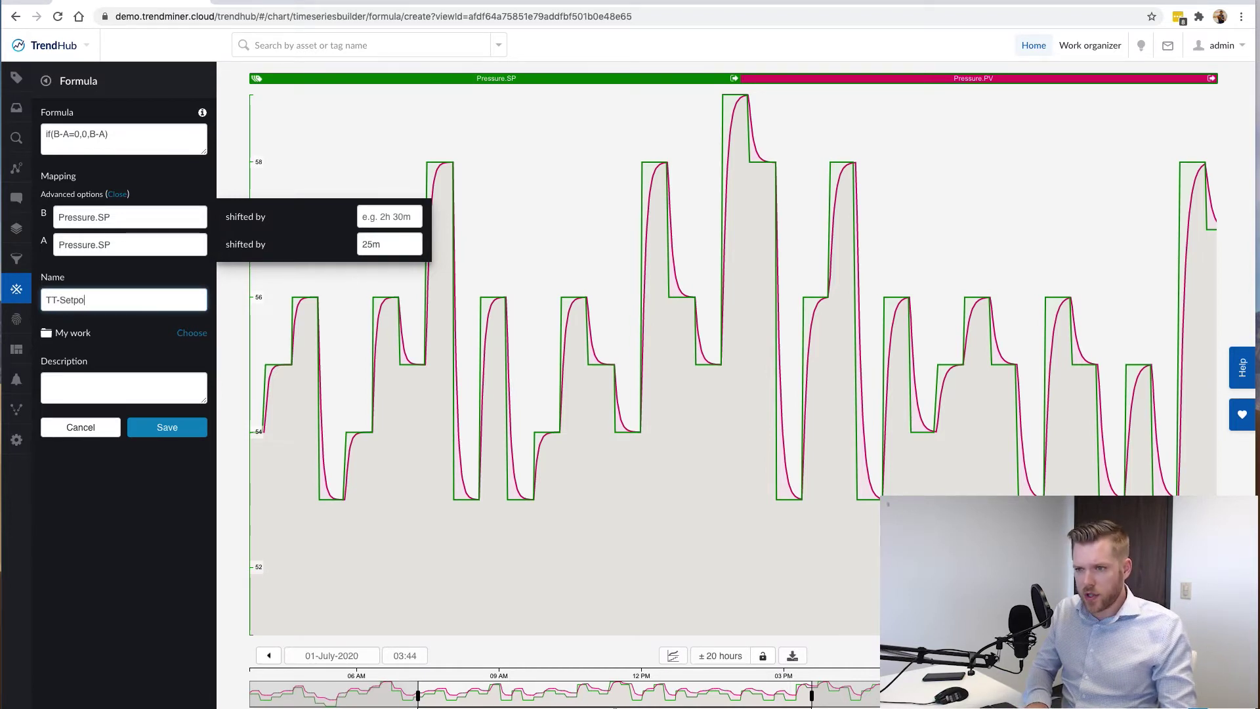
type("intChange")
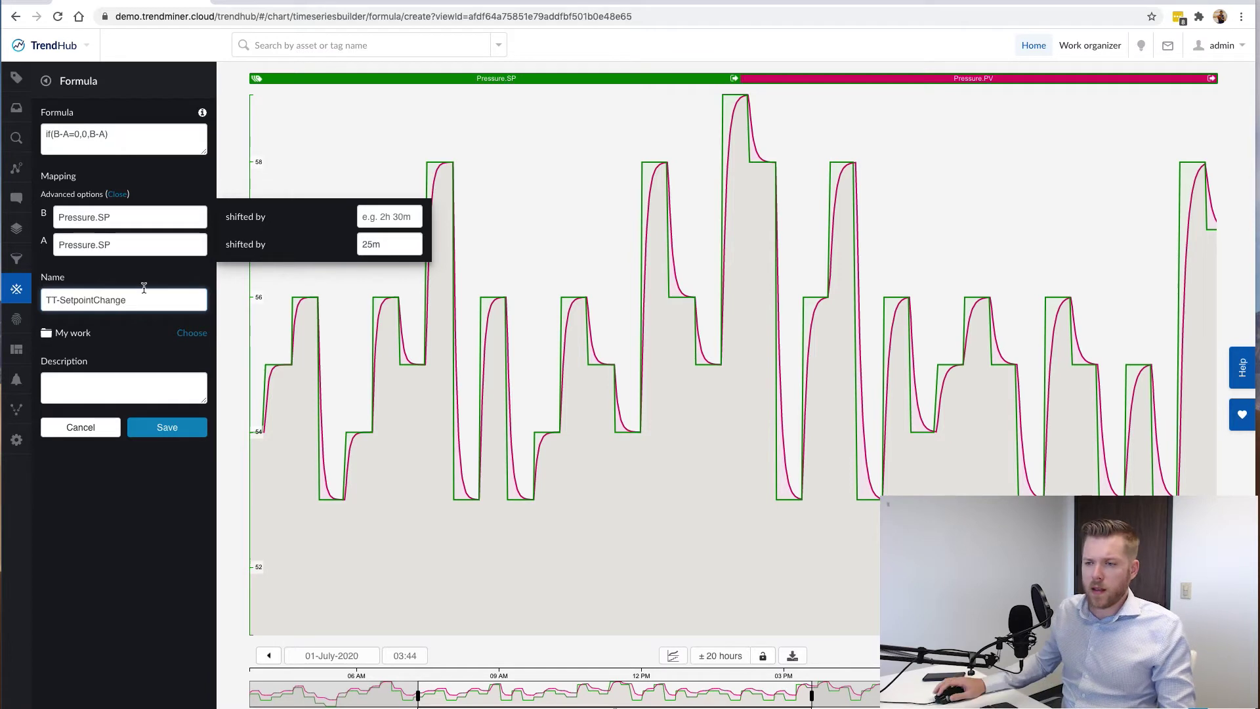
left_click(185, 434)
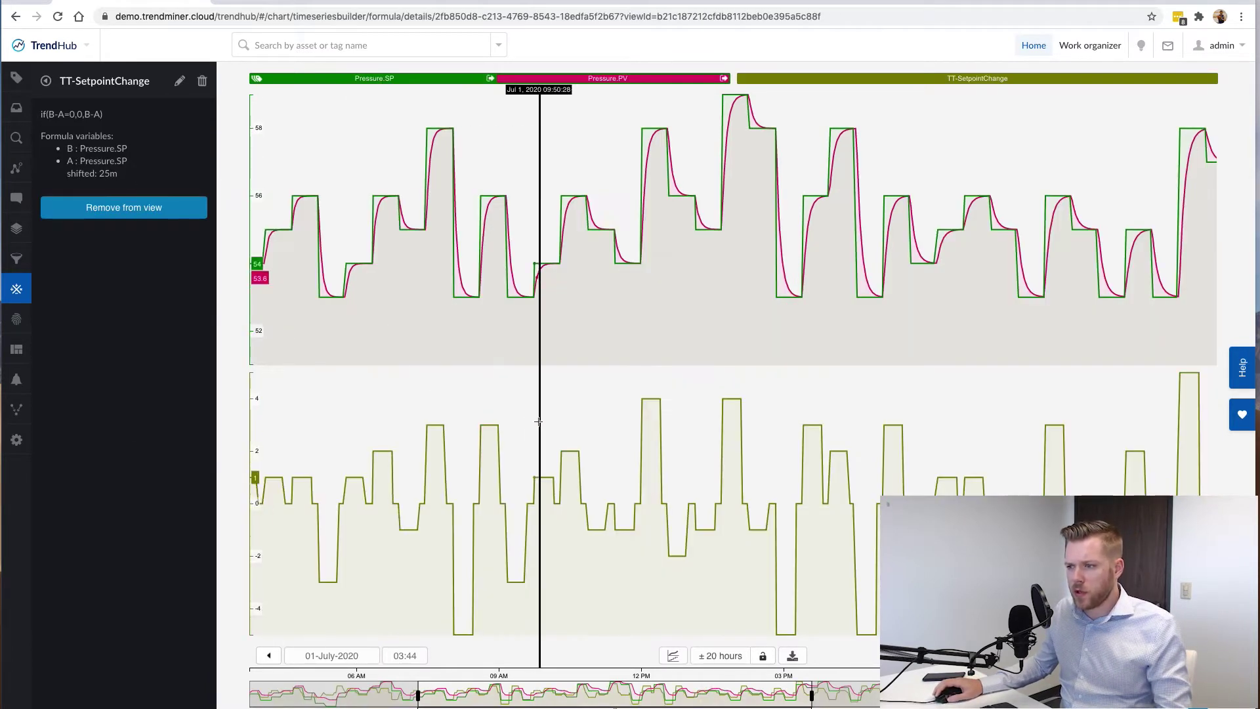
Zoom into the 08:36 setpoint step and measure TT-SetpointChange's 25-minute jump to about +3.
left_click_drag(470, 370, 526, 368)
left_click(540, 156)
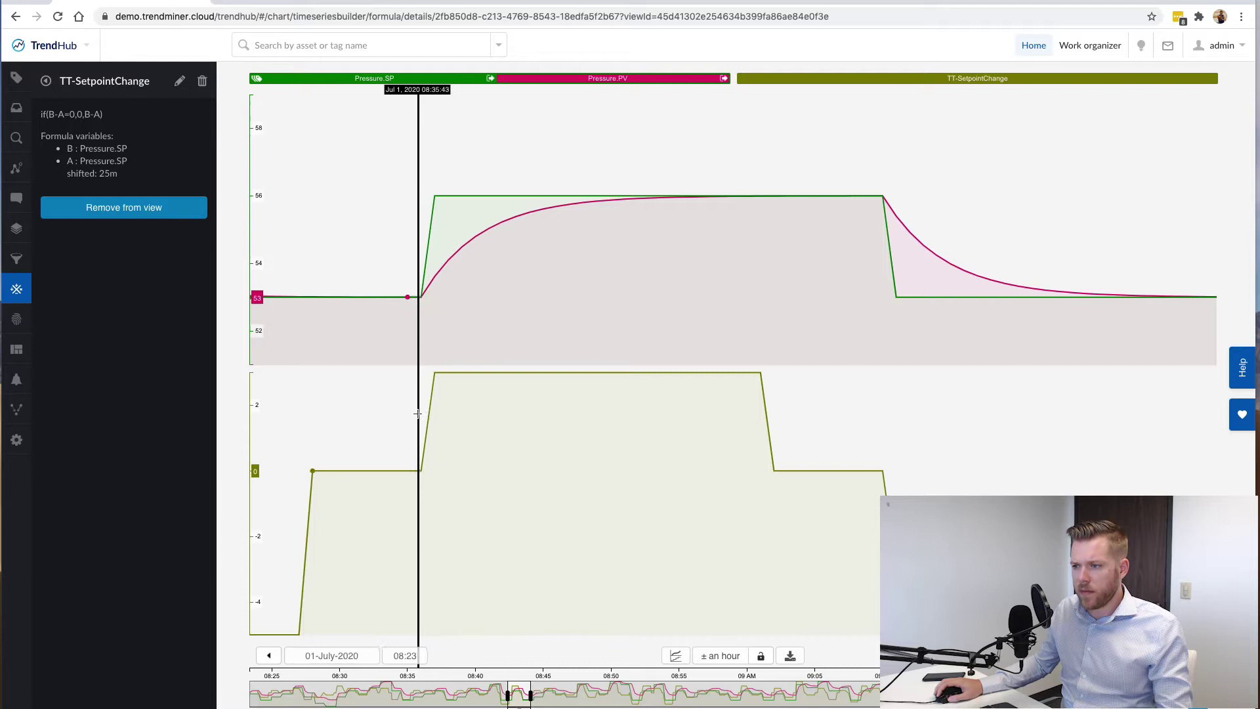
left_click_drag(419, 412, 506, 415)
left_click(585, 402)
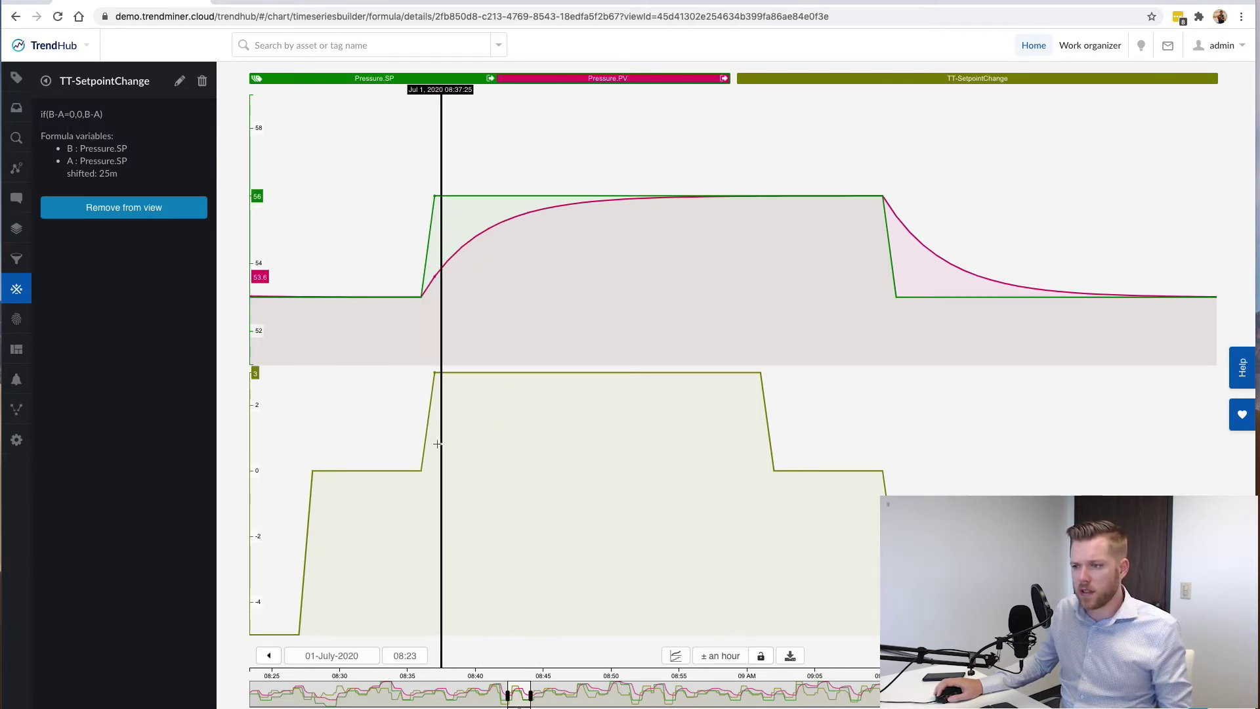
left_click_drag(397, 445, 499, 442)
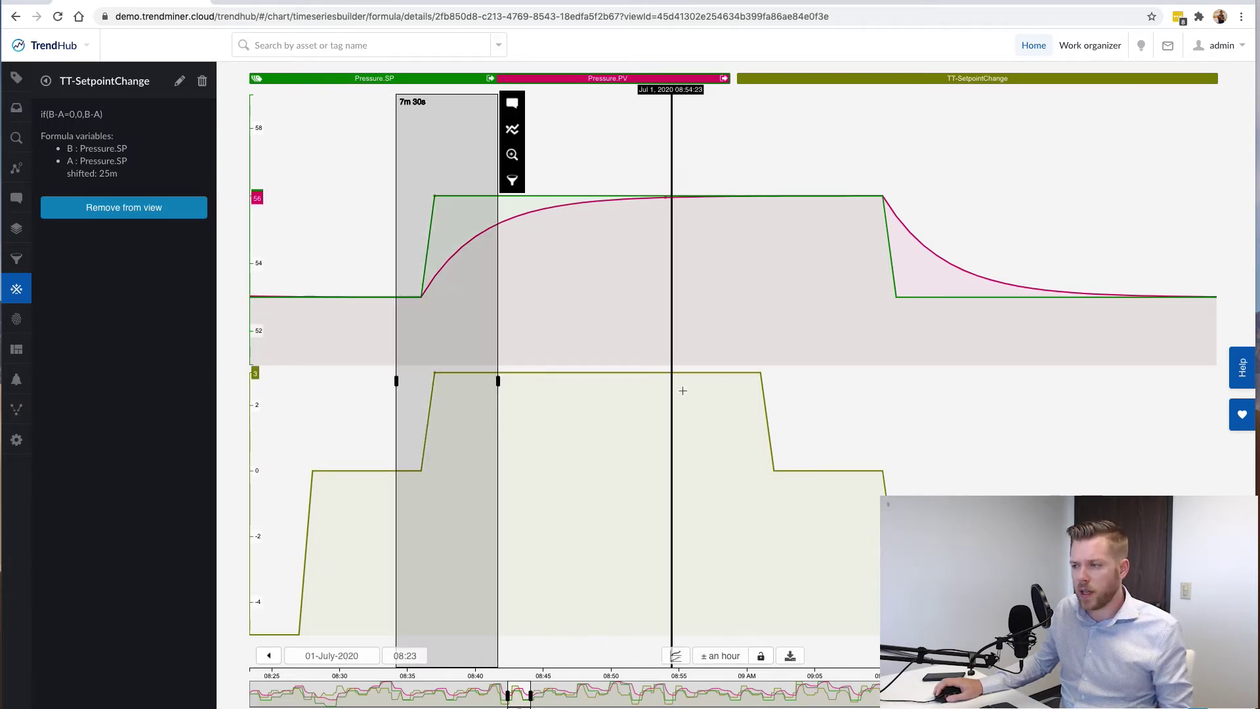
left_click_drag(764, 384, 424, 381)
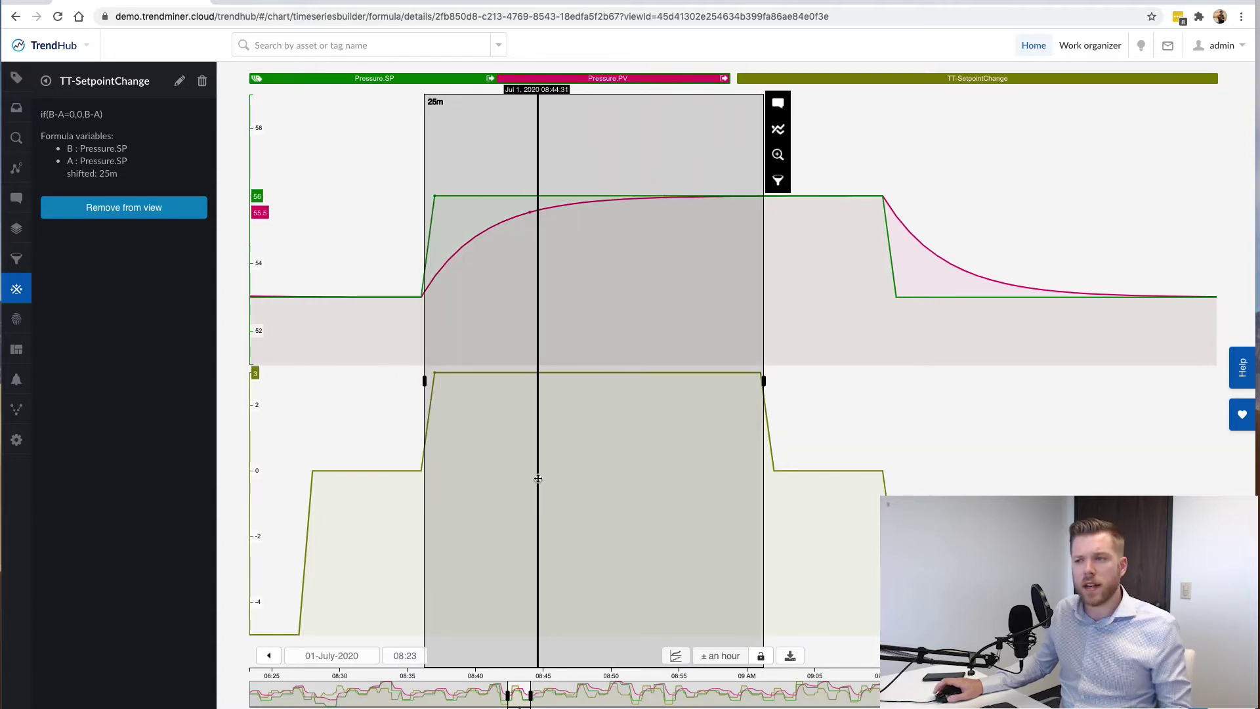
left_click(824, 380)
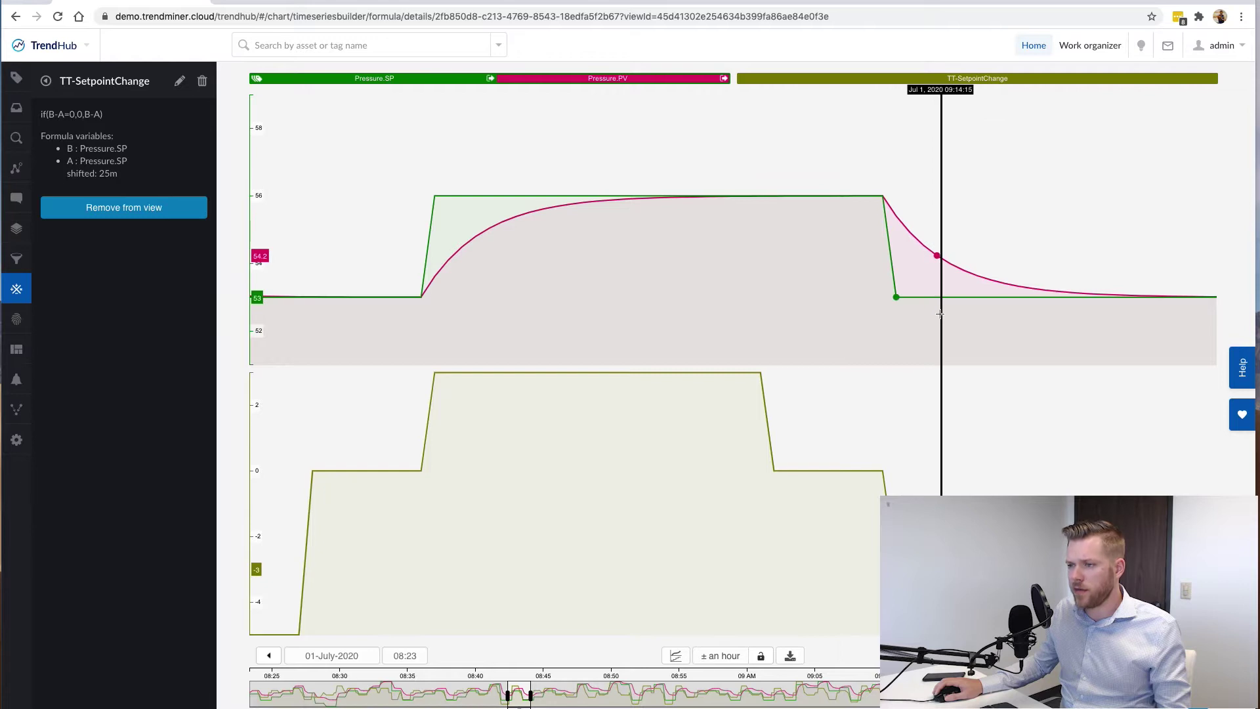
left_click_drag(864, 440, 944, 436)
left_click(1055, 469)
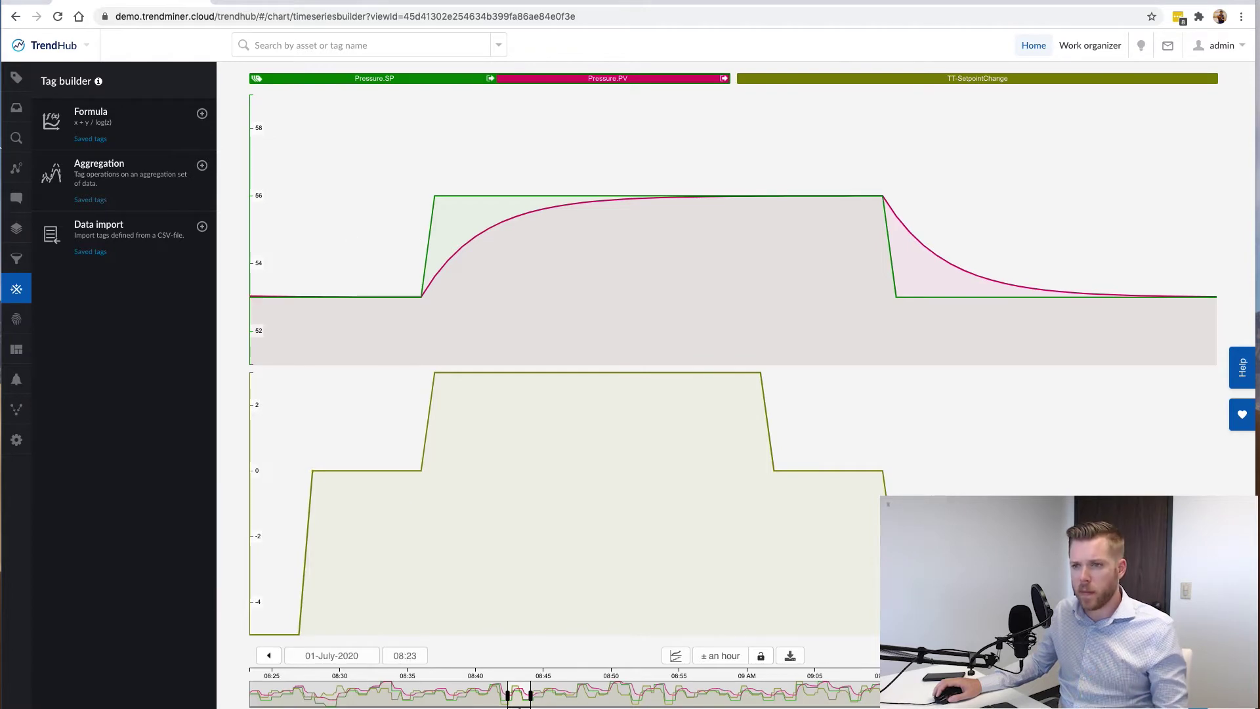
Build abs(B-A)/C with B=Pressure.SP, A=Pressure.PV, C=TT-SetpointChange and save it as TT-Deviation.
left_click(132, 120)
type("abs")
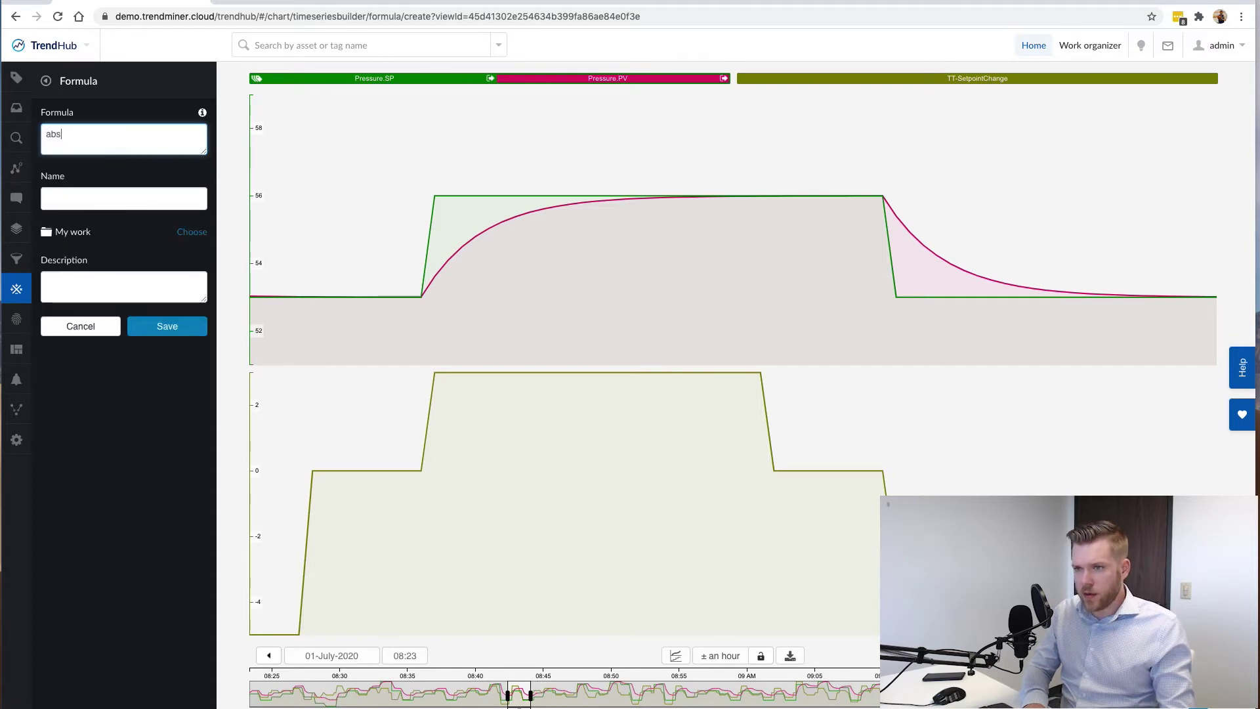
type("(B")
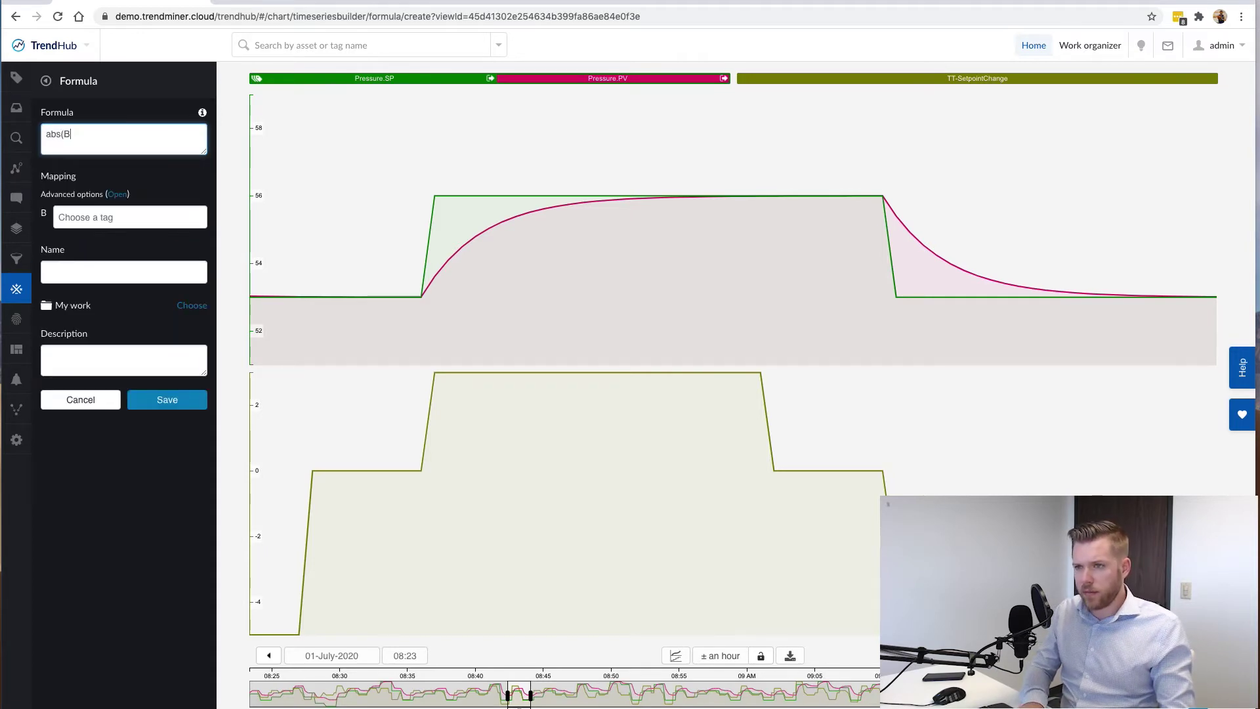
type("-A)/C")
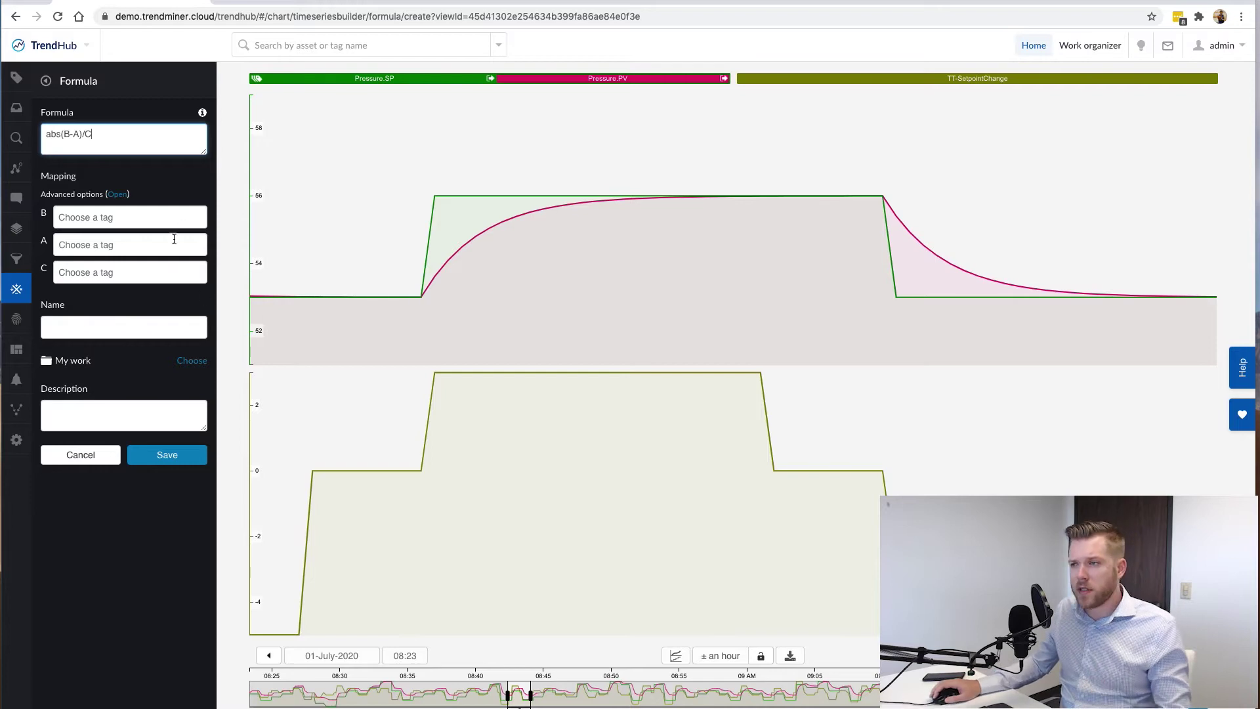
left_click(103, 215)
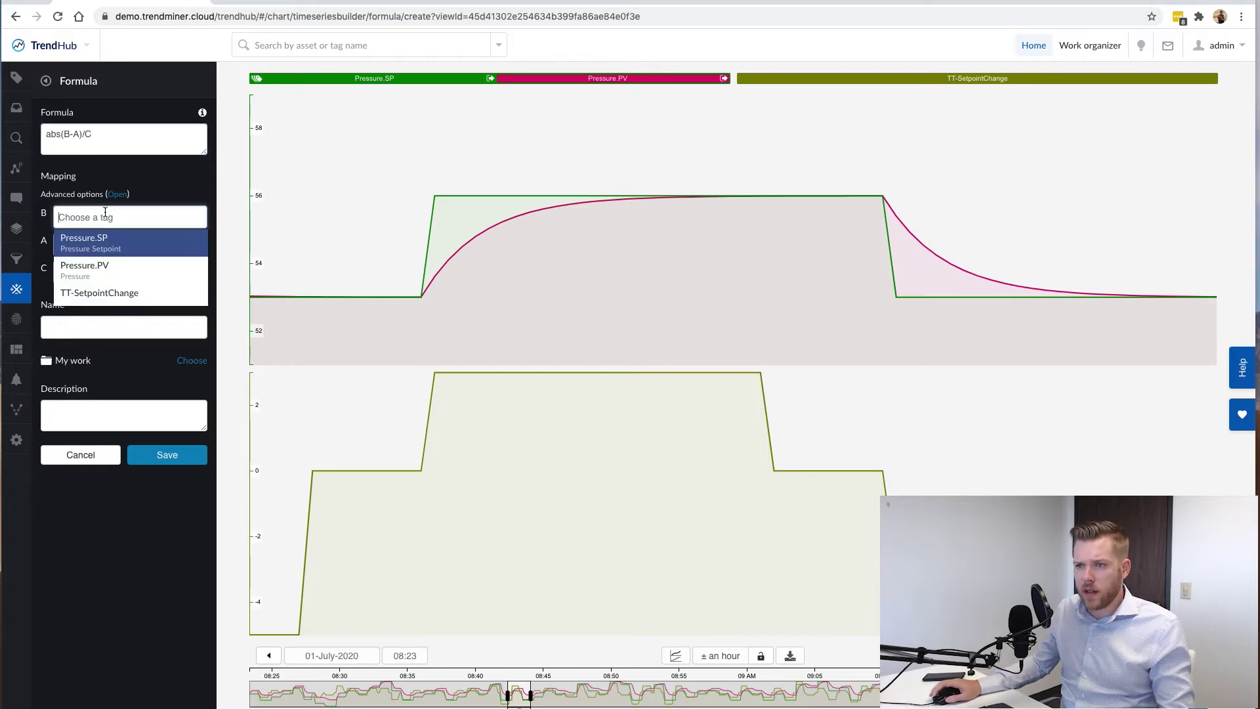
left_click(109, 246)
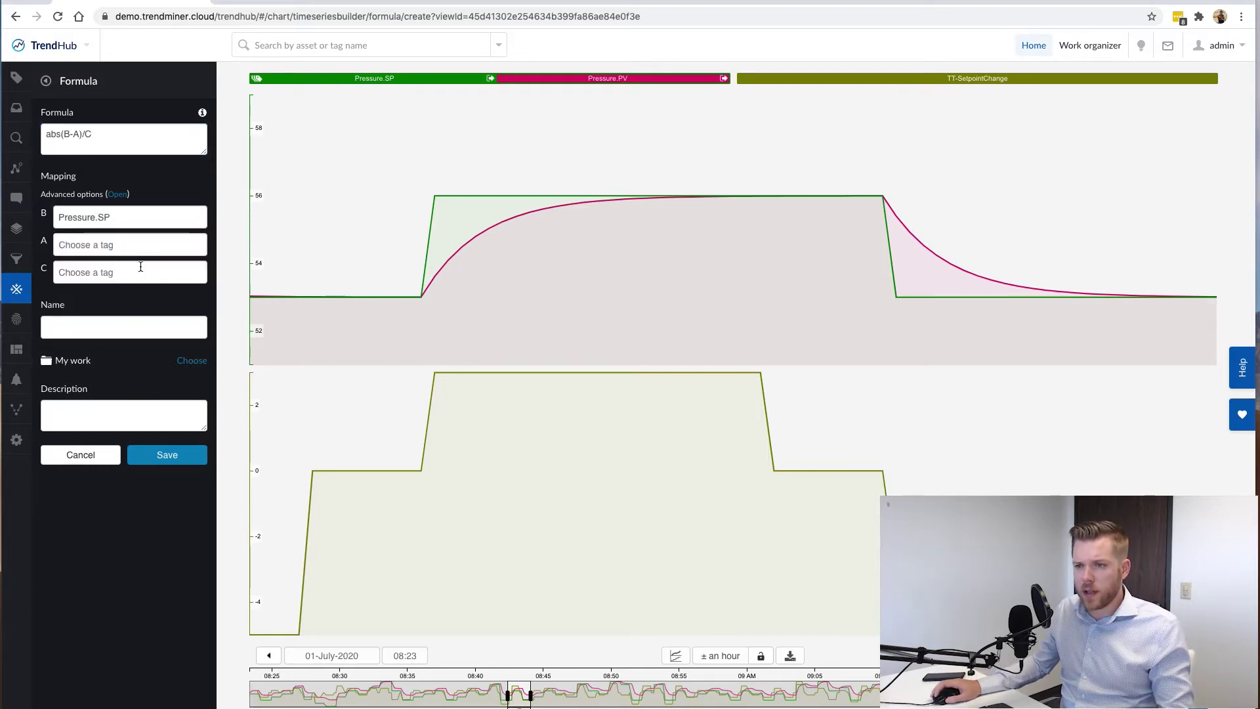
left_click(97, 247)
left_click(103, 294)
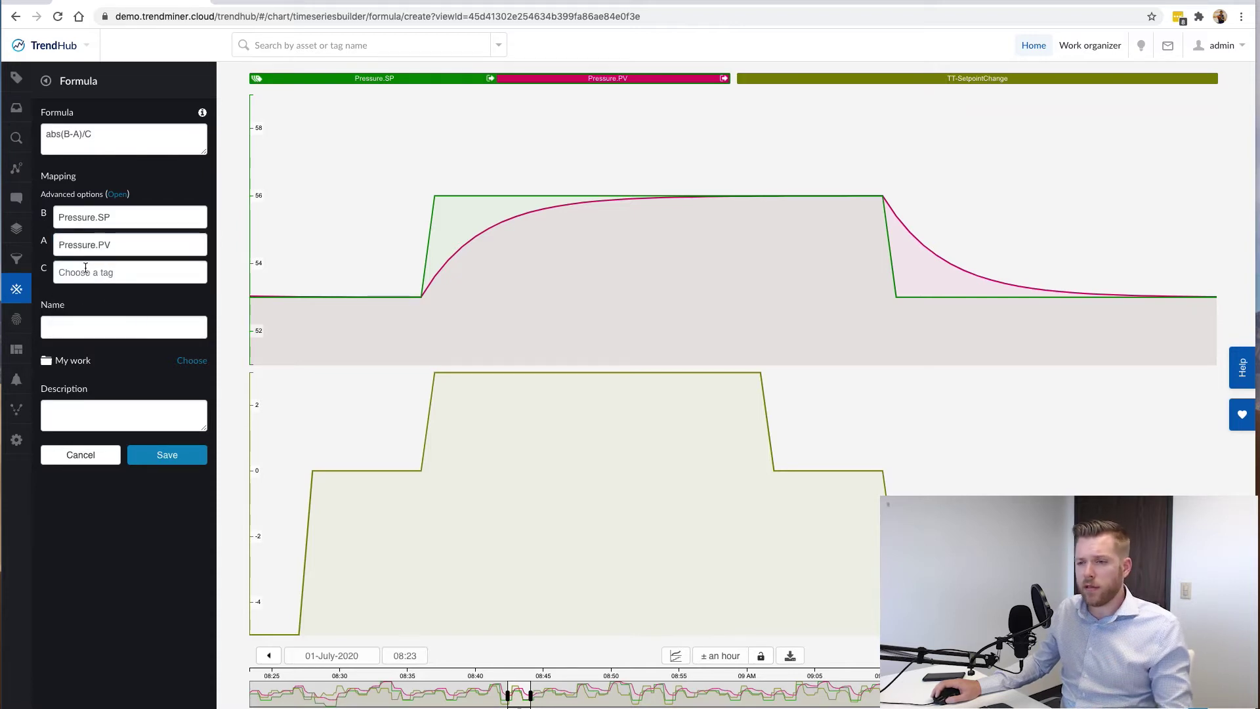
left_click(90, 272)
left_click(116, 348)
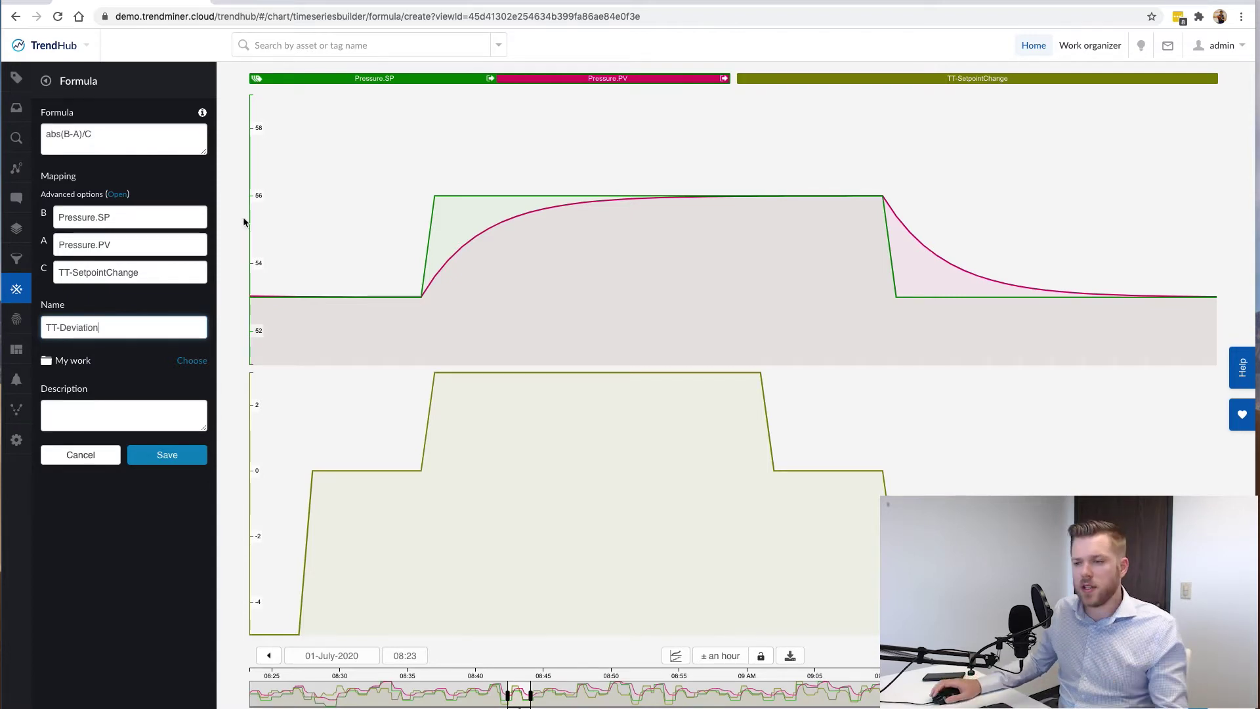
left_click(178, 461)
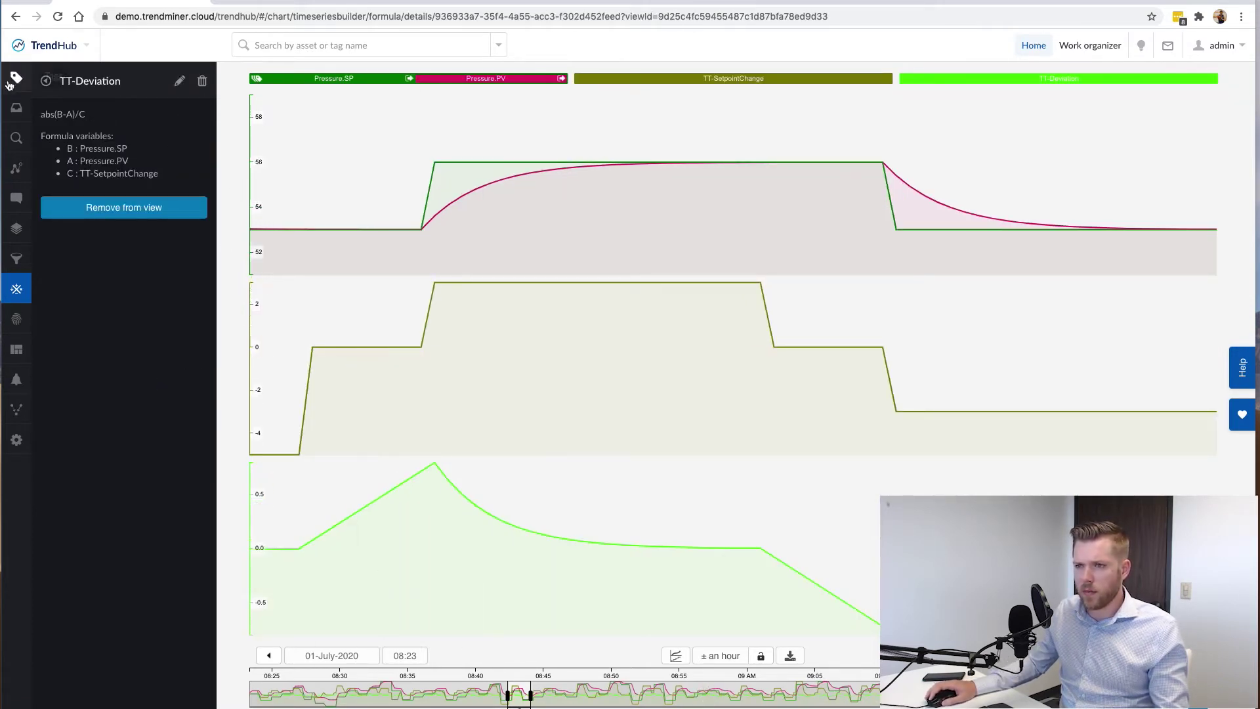
Make the TT-Deviation trend black in the active tags list.
left_click(11, 82)
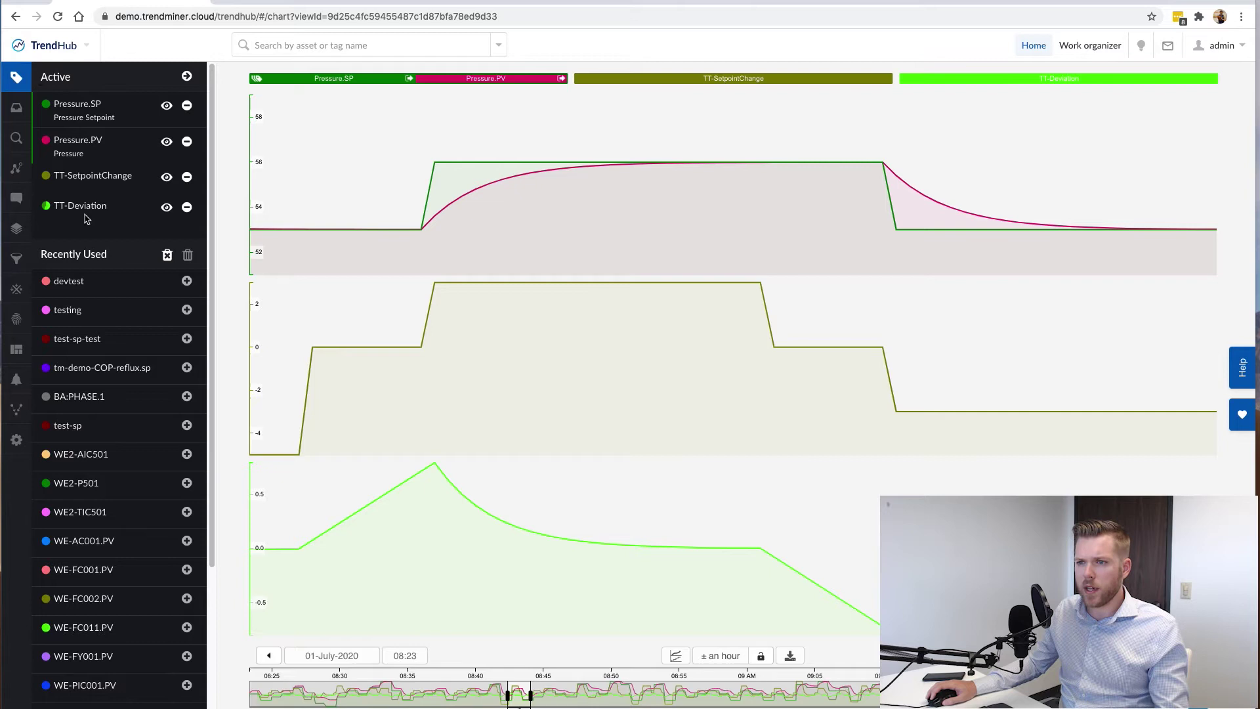
left_click(44, 208)
left_click(98, 277)
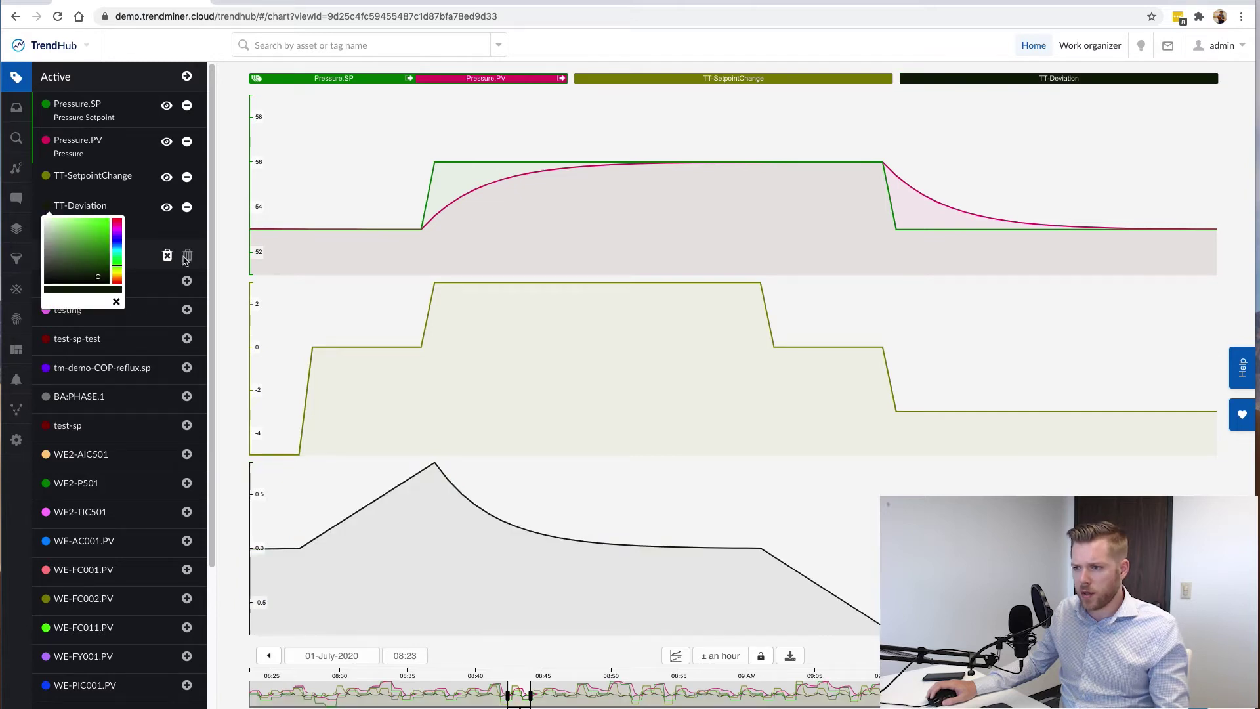
left_click(95, 207)
left_click(93, 211)
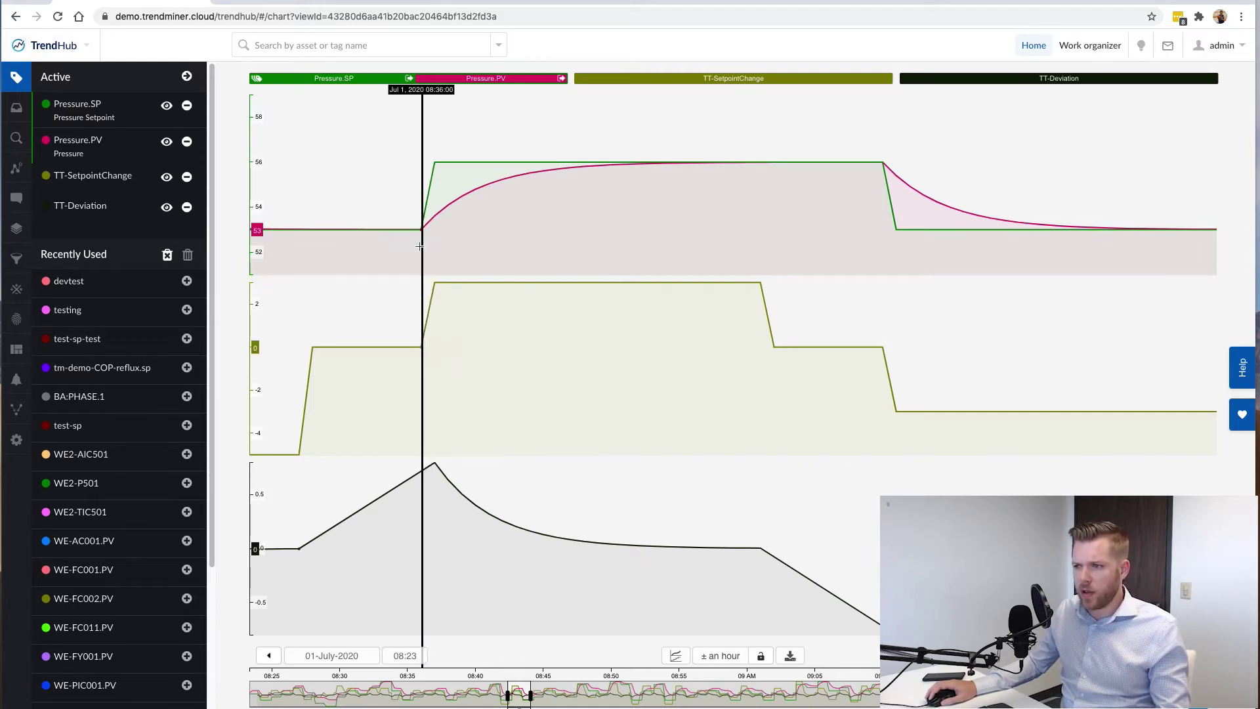
Measure how long the pressure takes to settle after the setpoint step.
left_click_drag(420, 230, 456, 225)
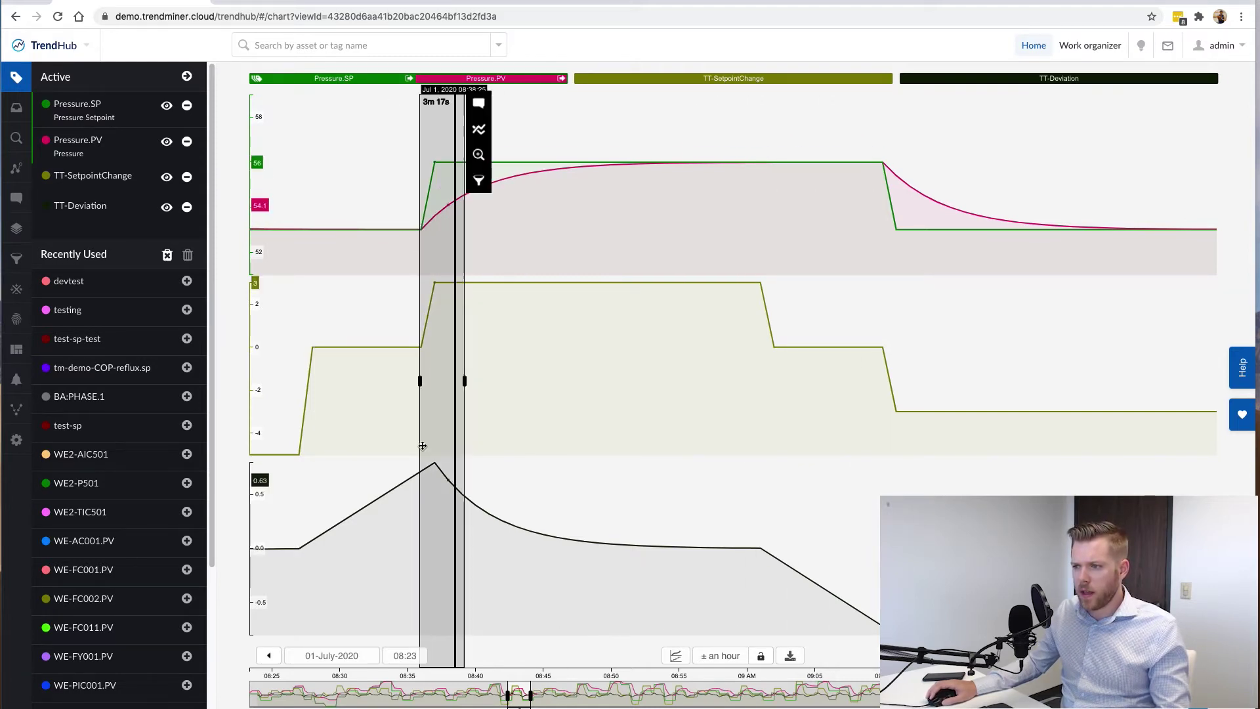
left_click(450, 342)
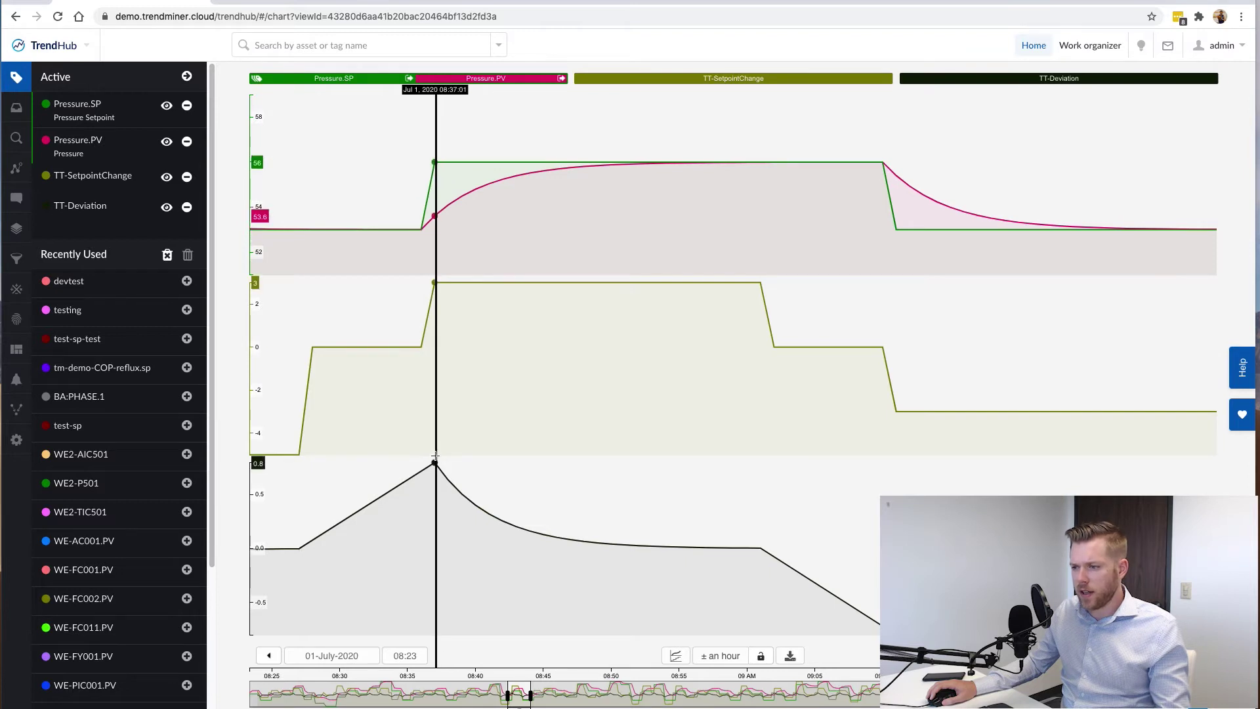
left_click_drag(435, 462, 709, 506)
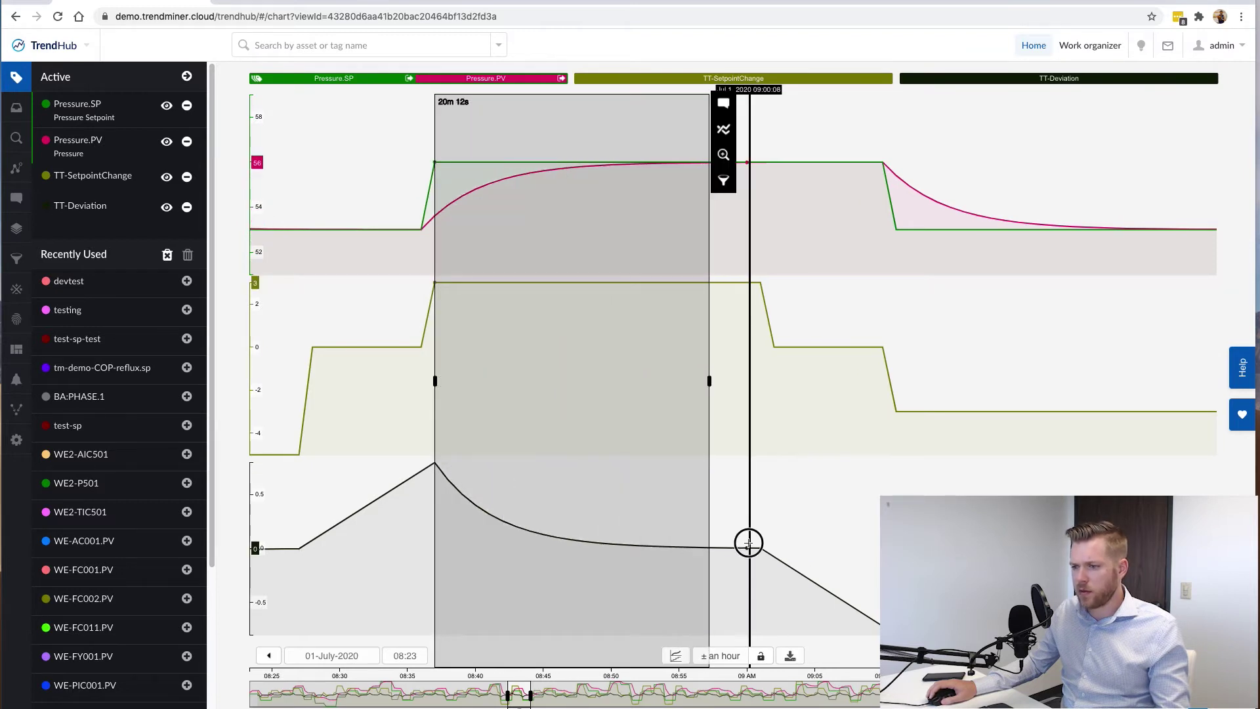
left_click(747, 542)
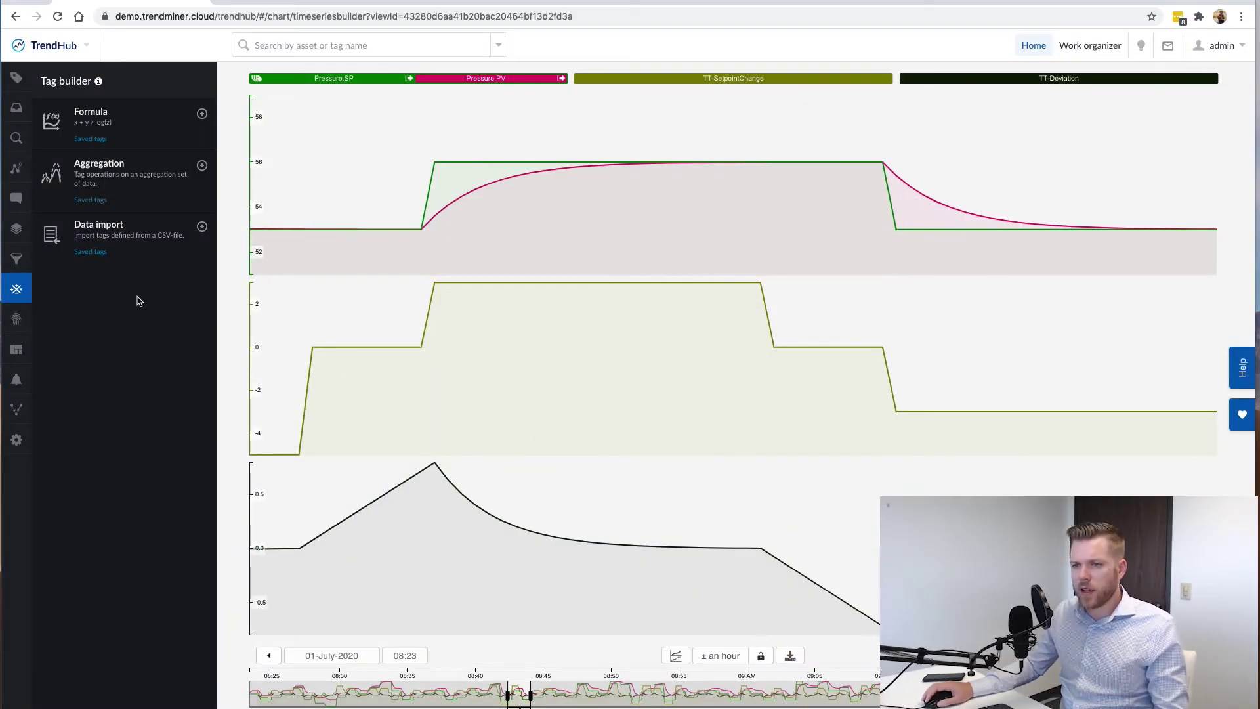
Edit TT-Deviation's formula to abs((B-A)/C) and widen the chart to about four hours.
left_click(91, 139)
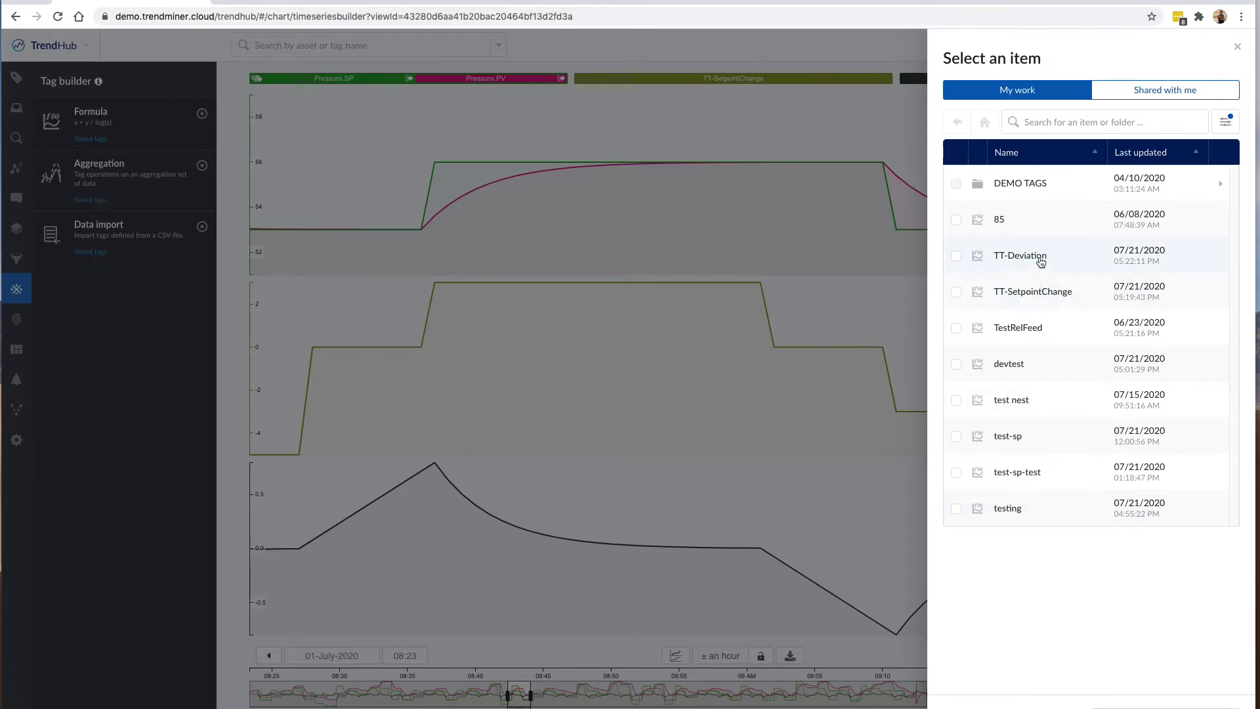
left_click(1019, 263)
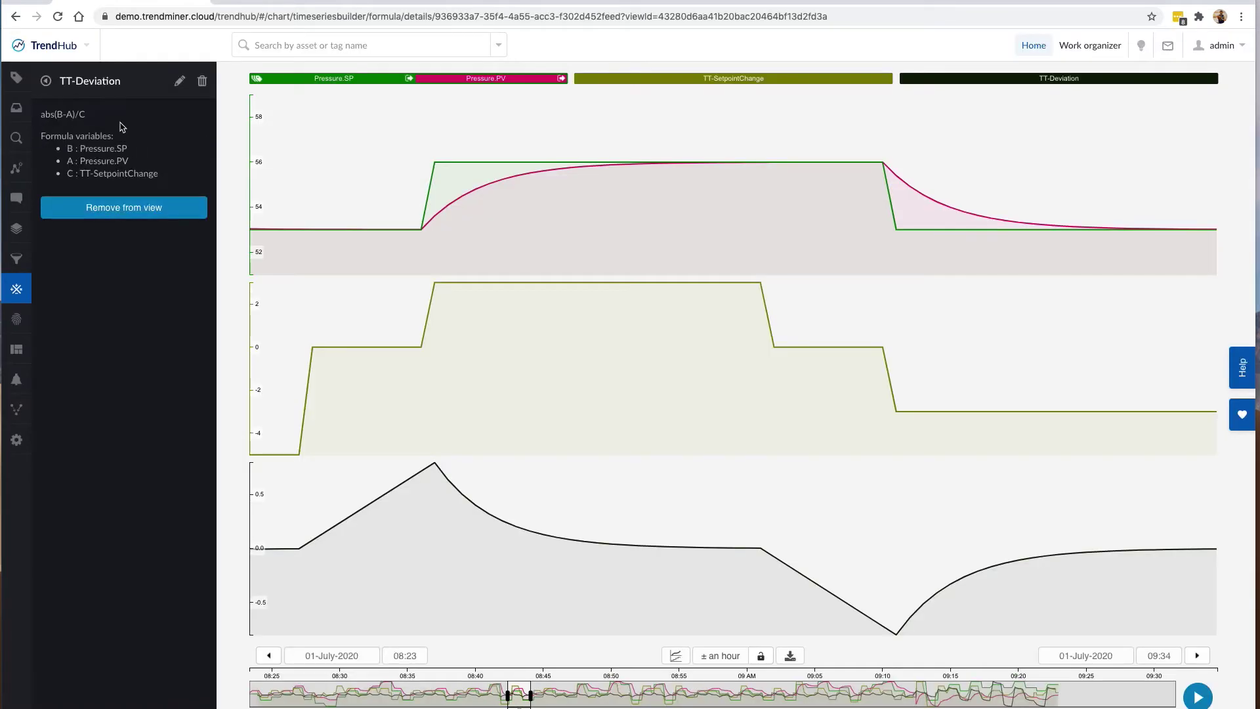
left_click(179, 82)
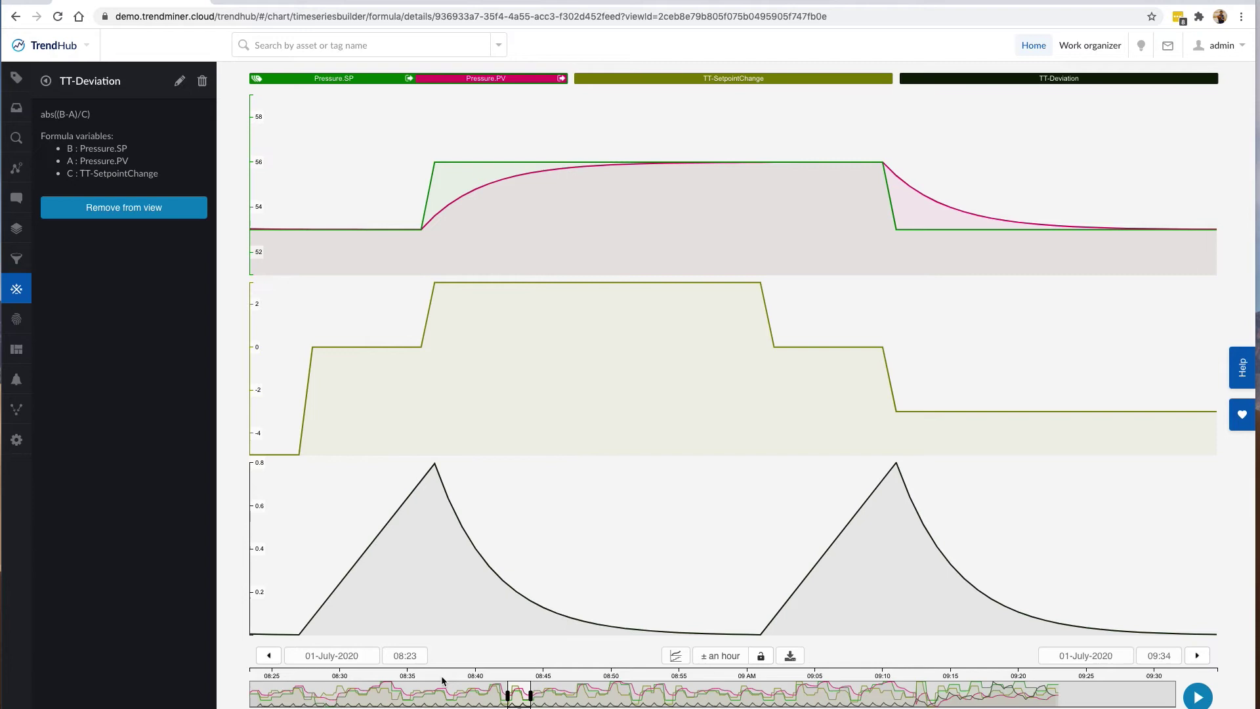
left_click_drag(522, 695, 544, 696)
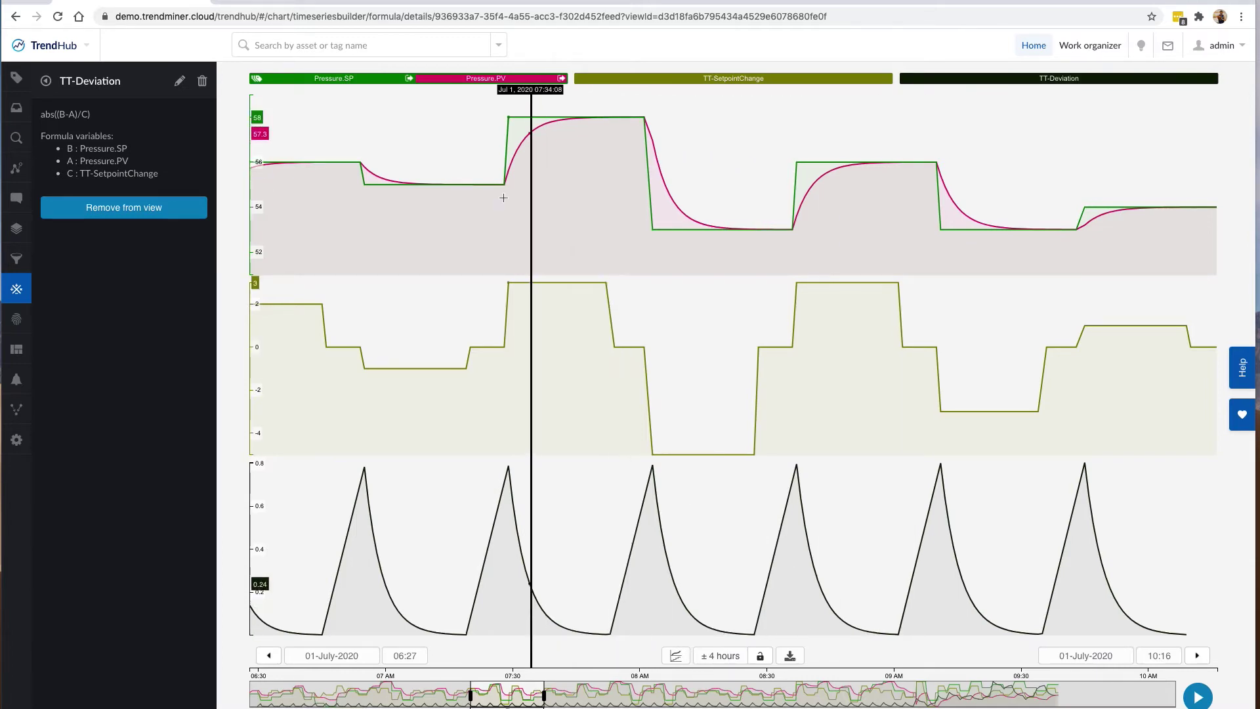
Start a value-based search with the condition TT-SetpointChange != 0.
left_click(17, 139)
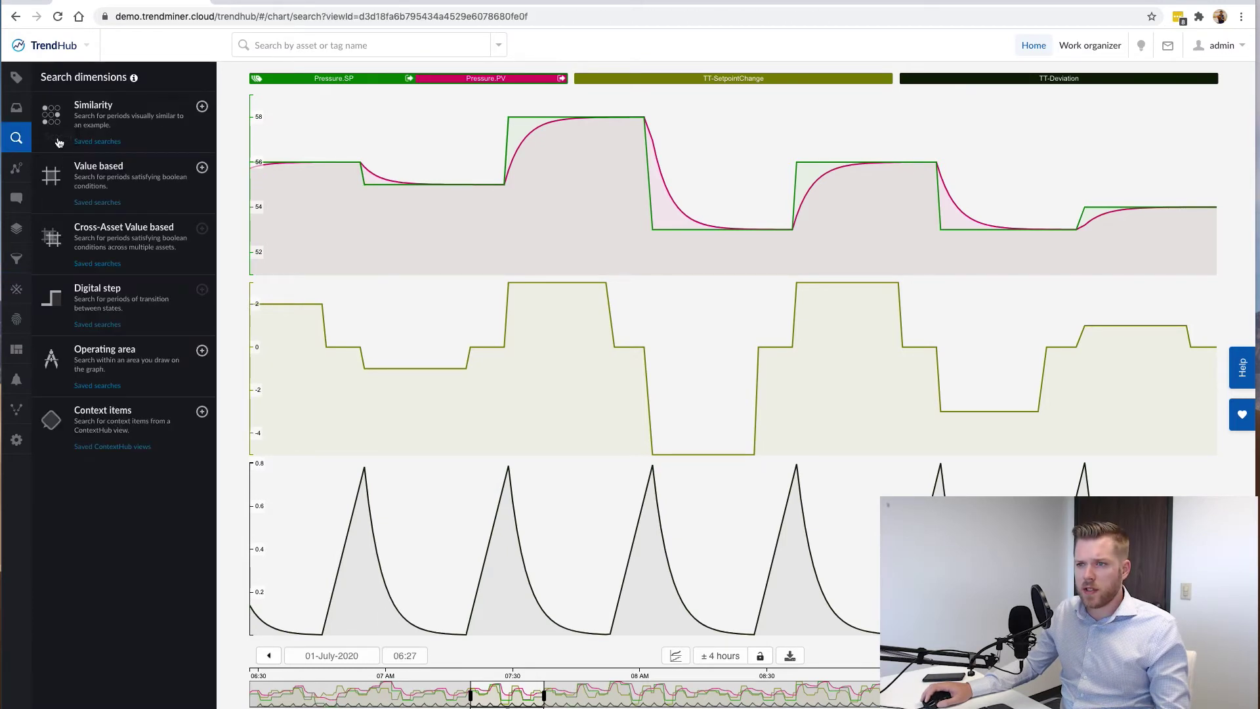
left_click(115, 182)
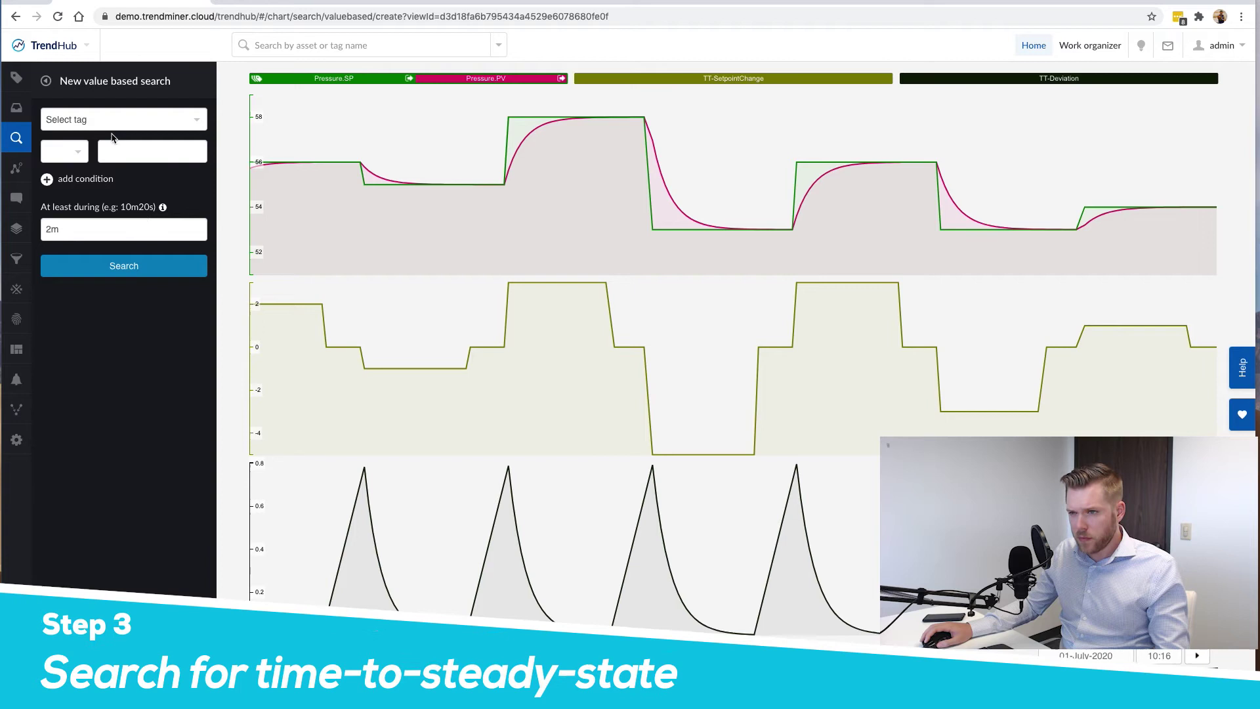
left_click(105, 120)
left_click(110, 158)
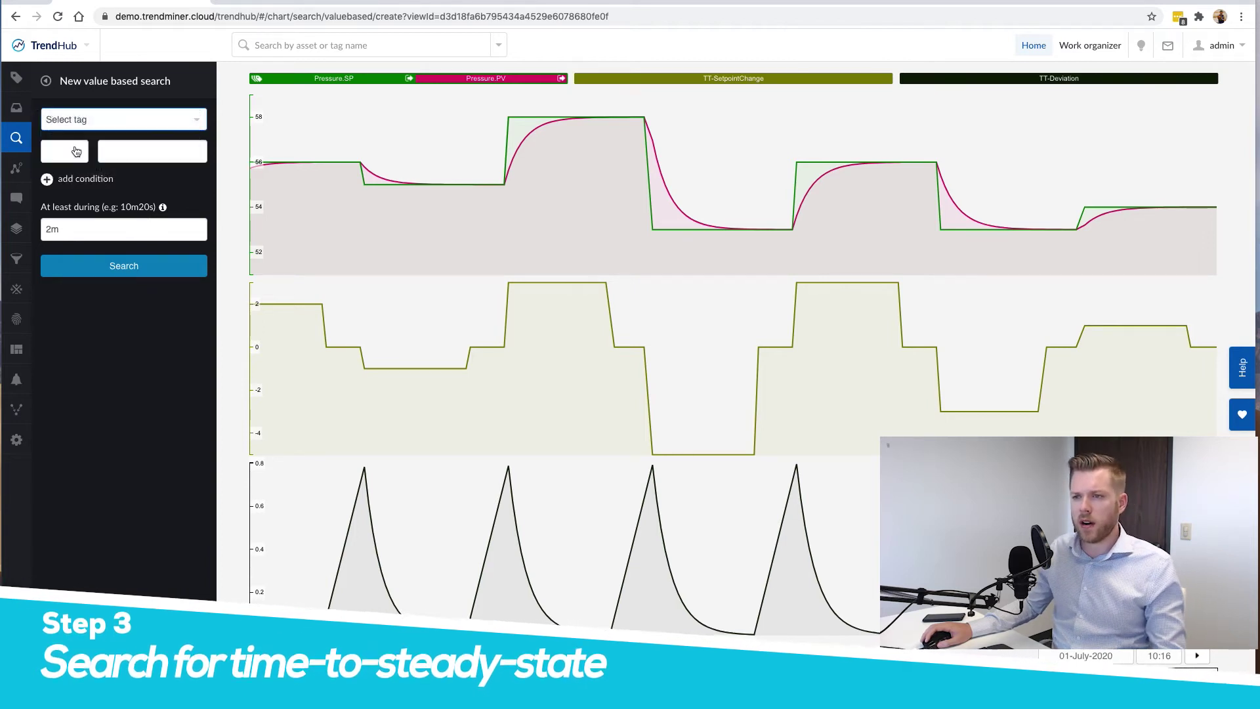
left_click(65, 152)
left_click(163, 159)
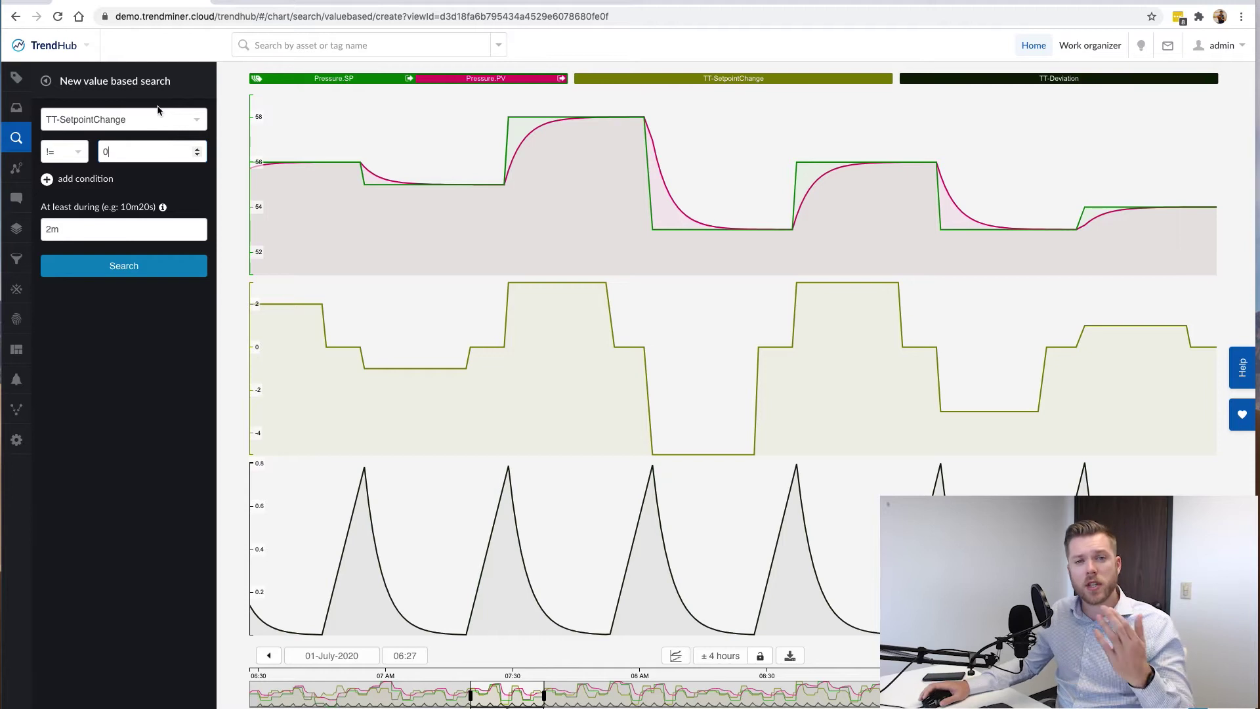
Add a second condition TT-Deviation > 0.05.
left_click(74, 184)
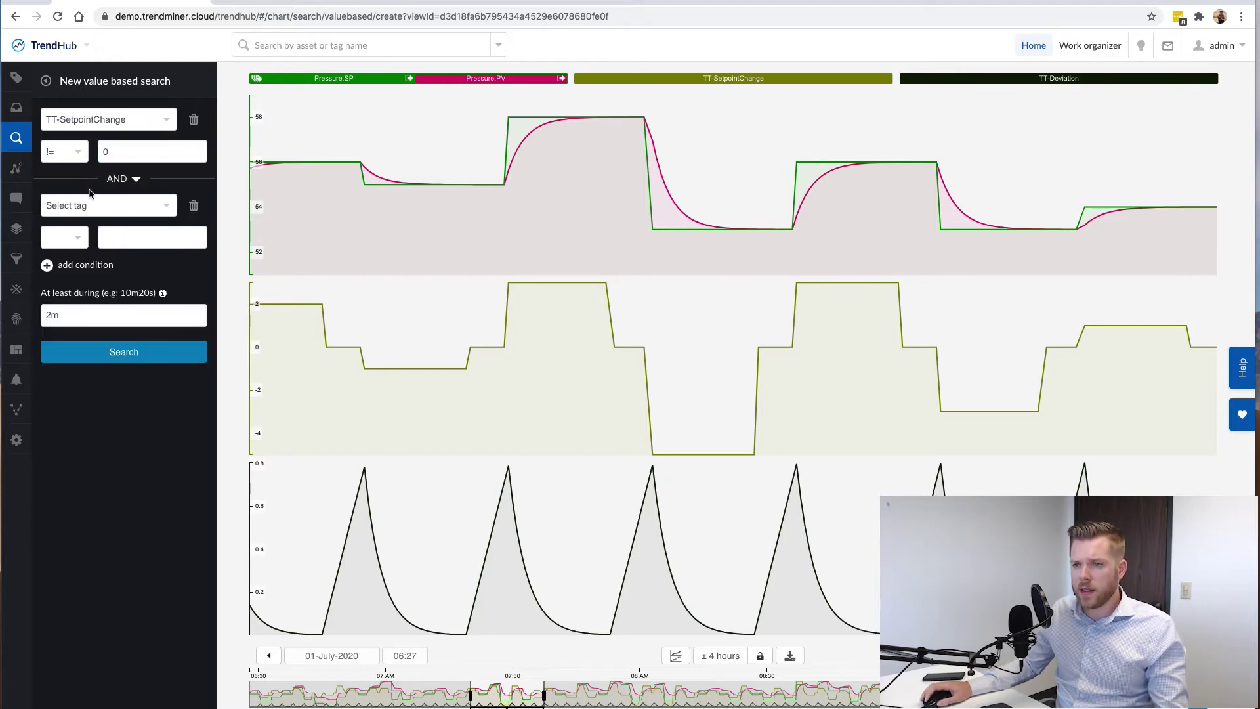
left_click(72, 205)
left_click(69, 238)
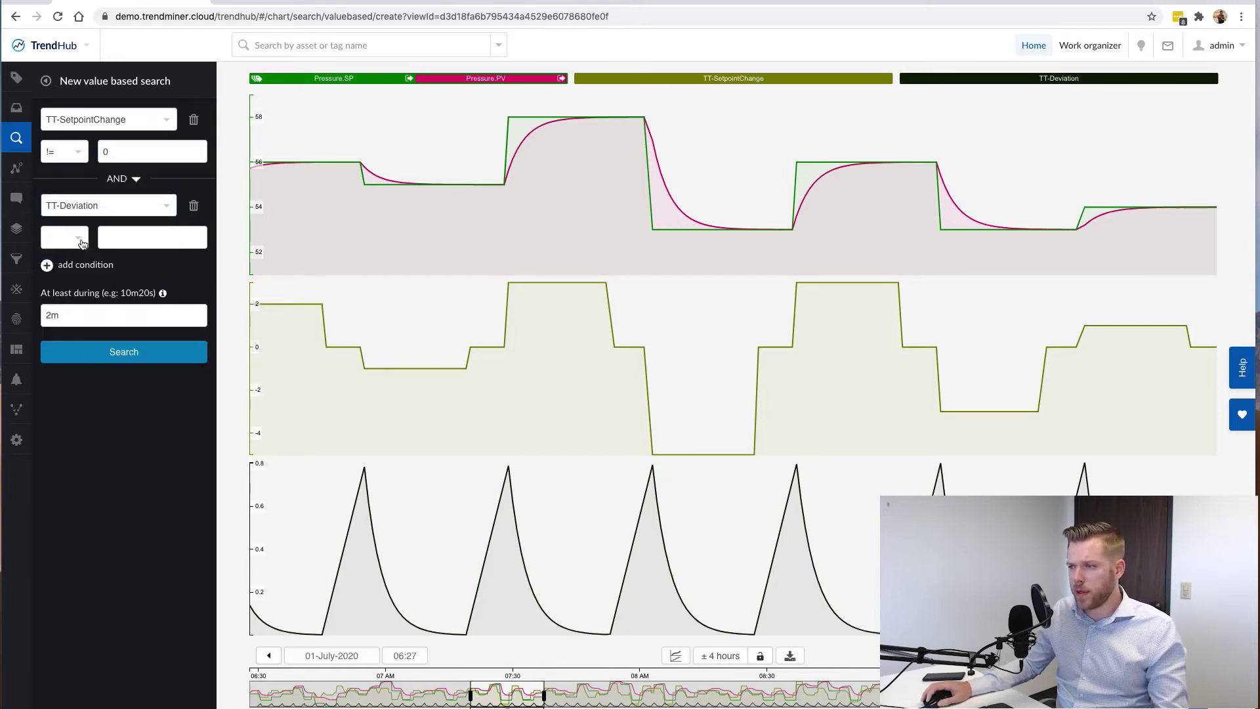
left_click(81, 243)
left_click(72, 266)
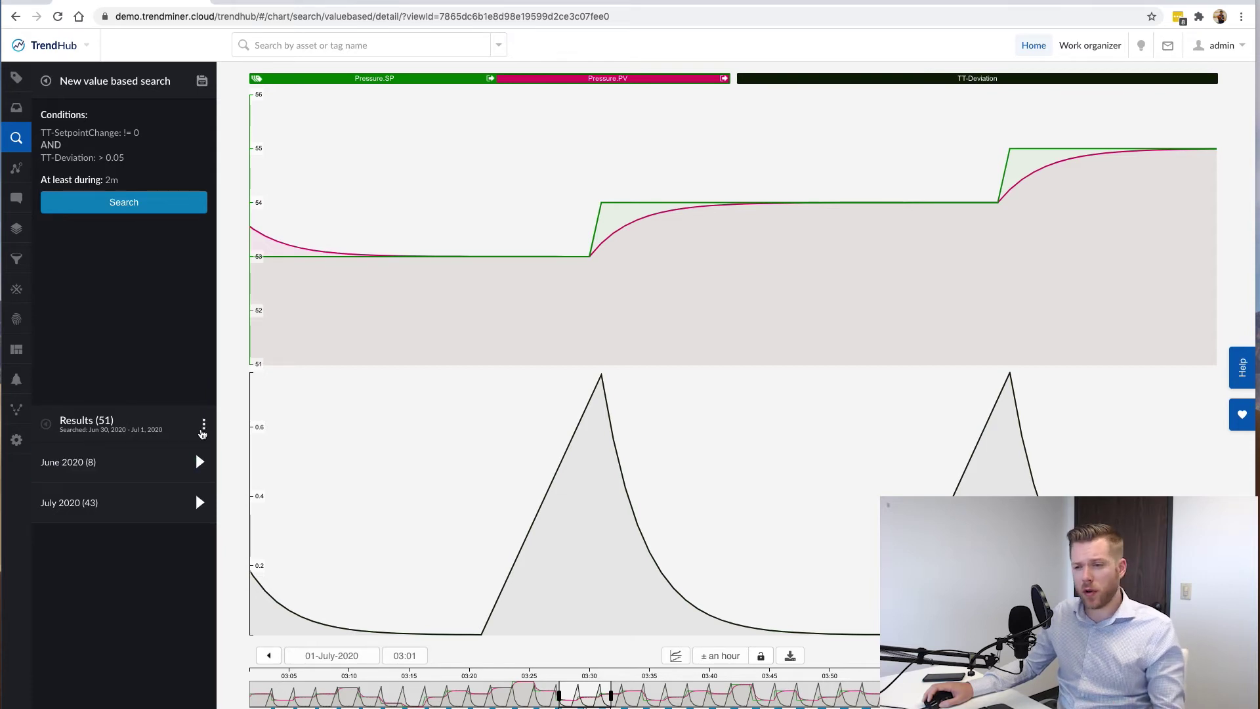
Sort the 51 results by duration and browse the 10 Minutes - 1 Minute group.
left_click(204, 425)
left_click(263, 451)
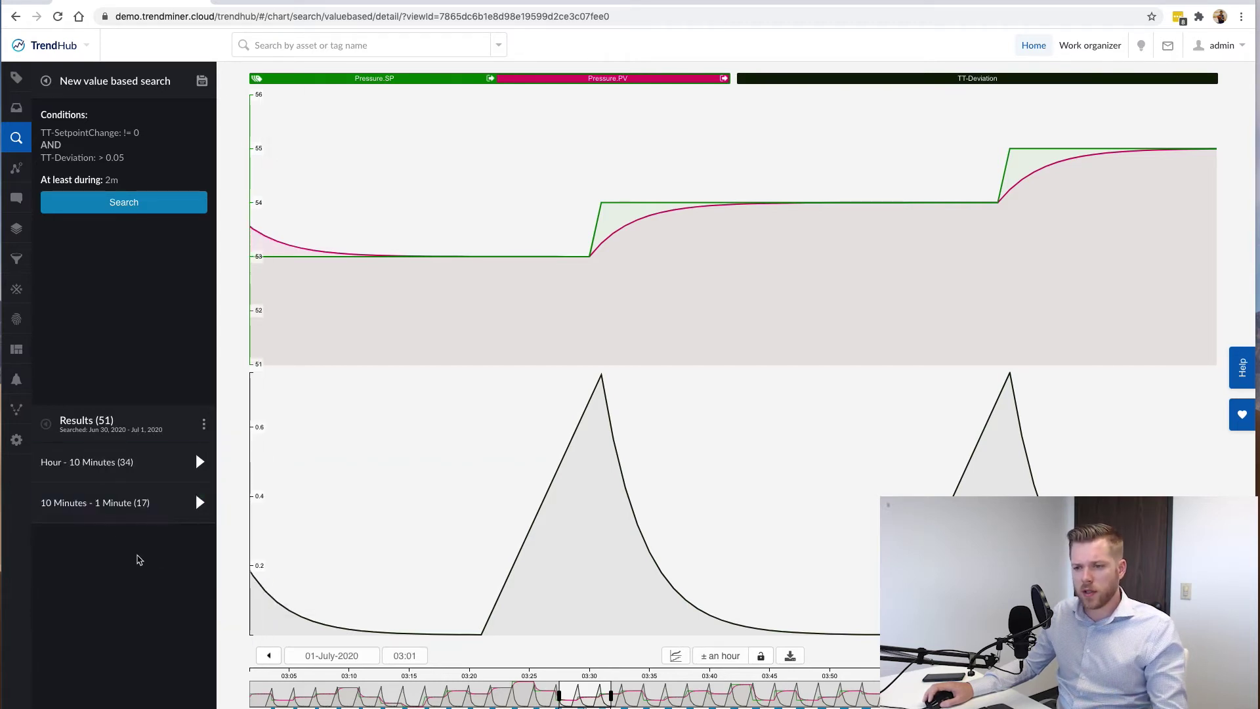
left_click(128, 519)
scroll(133, 647, "down", 5)
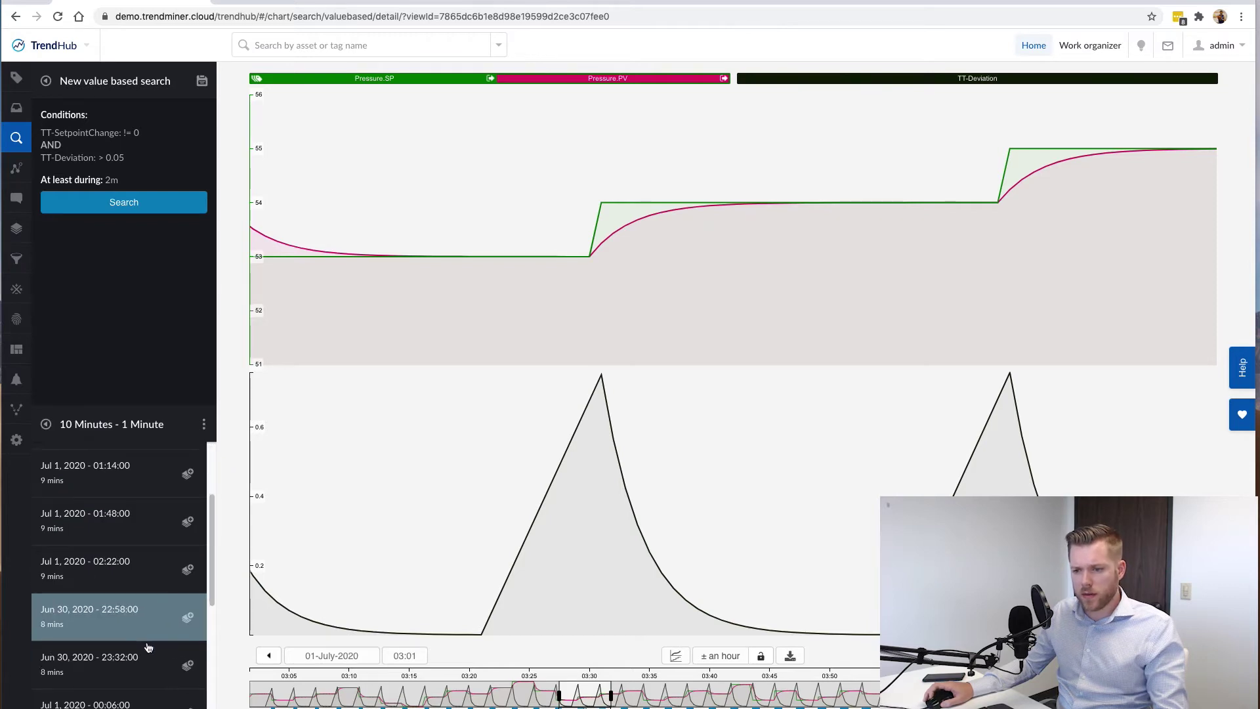
scroll(132, 646, "up", 5)
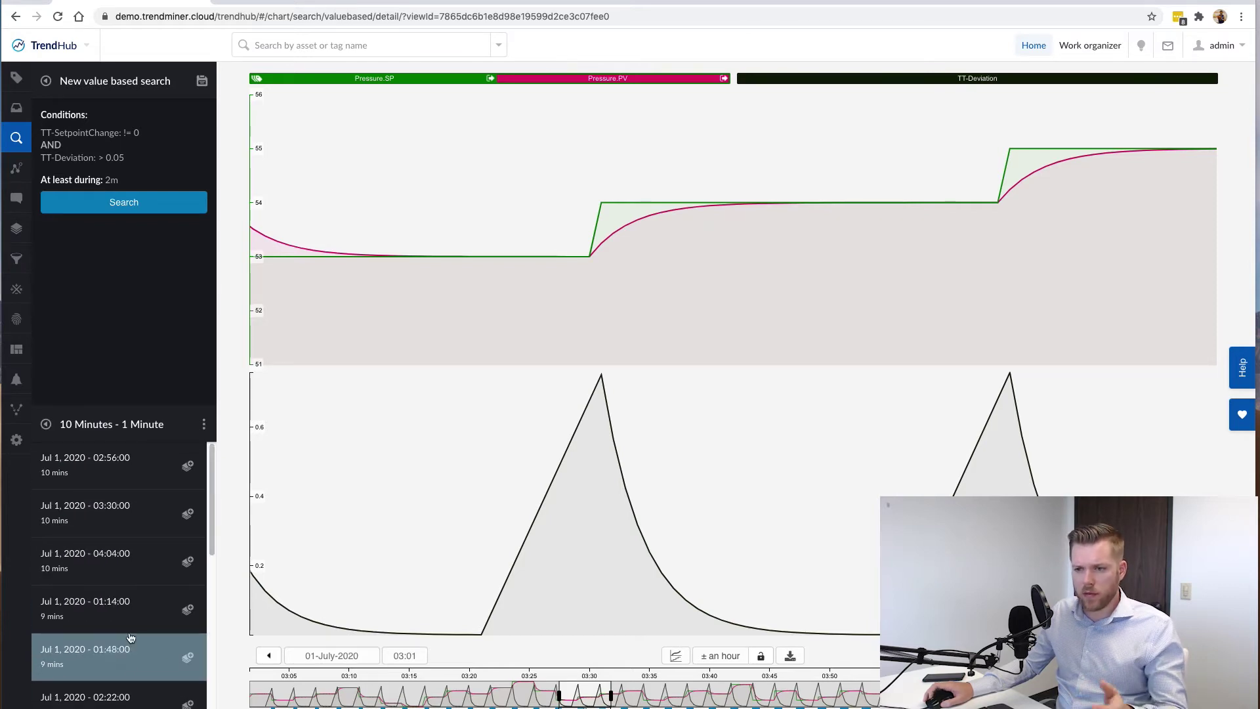
Open the 17-minute Jul 1, 2020 16:32 event from the 20min - 15min group.
left_click(46, 424)
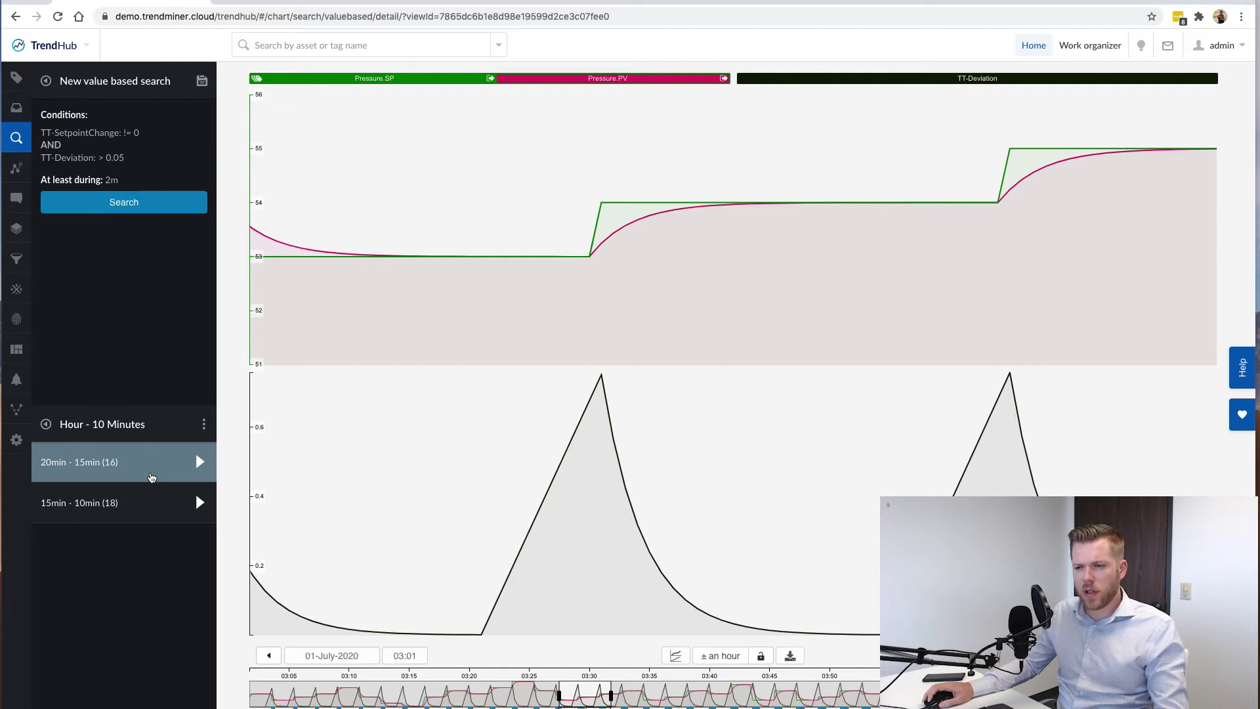
left_click(152, 477)
scroll(158, 563, "down", 5)
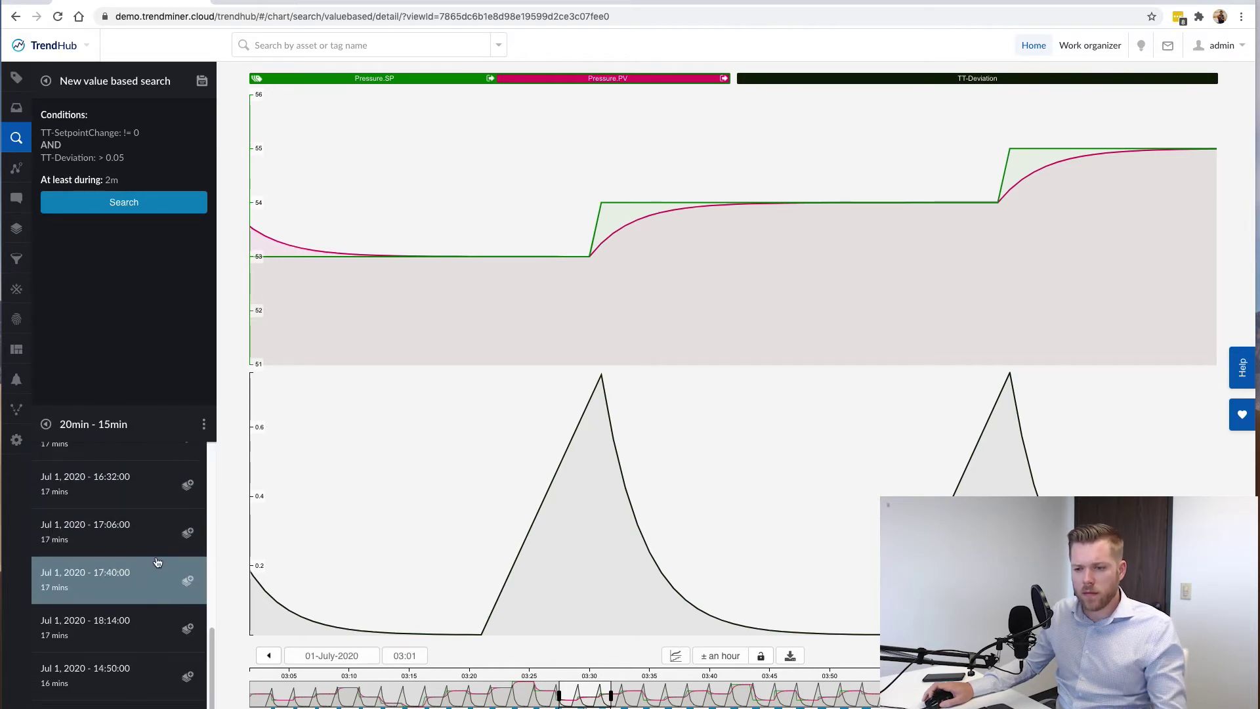
scroll(133, 564, "up", 5)
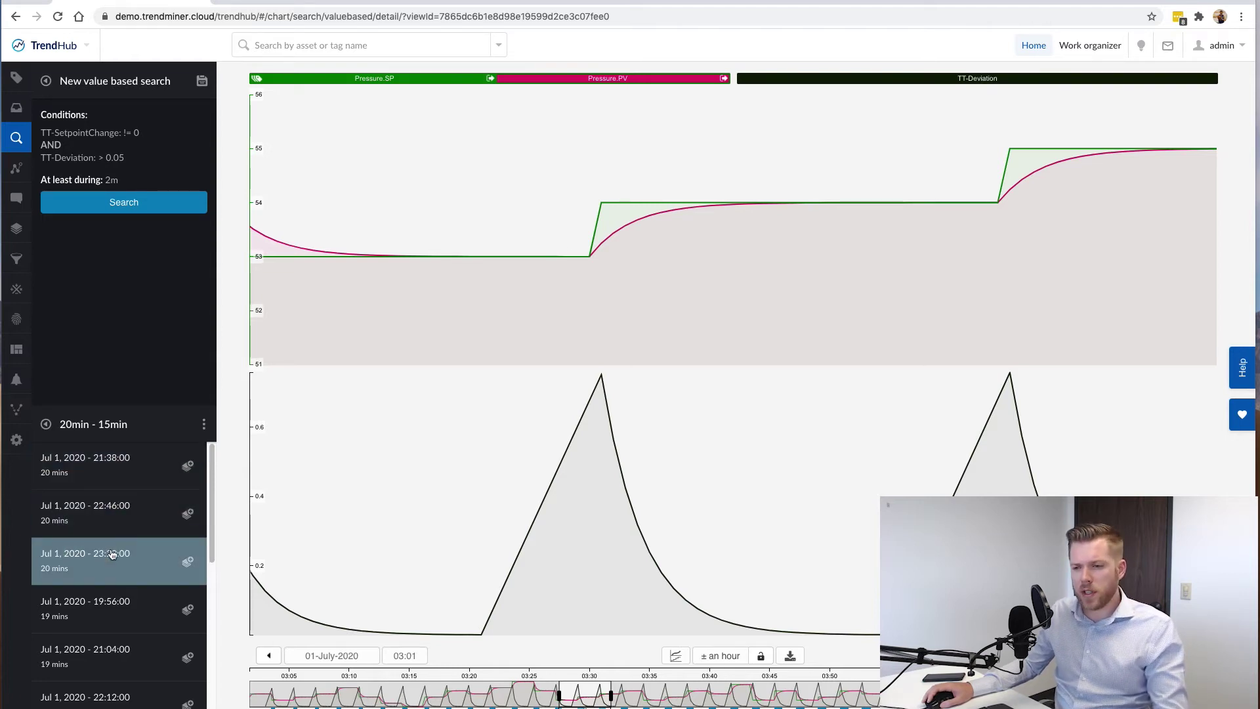
scroll(110, 611, "down", 5)
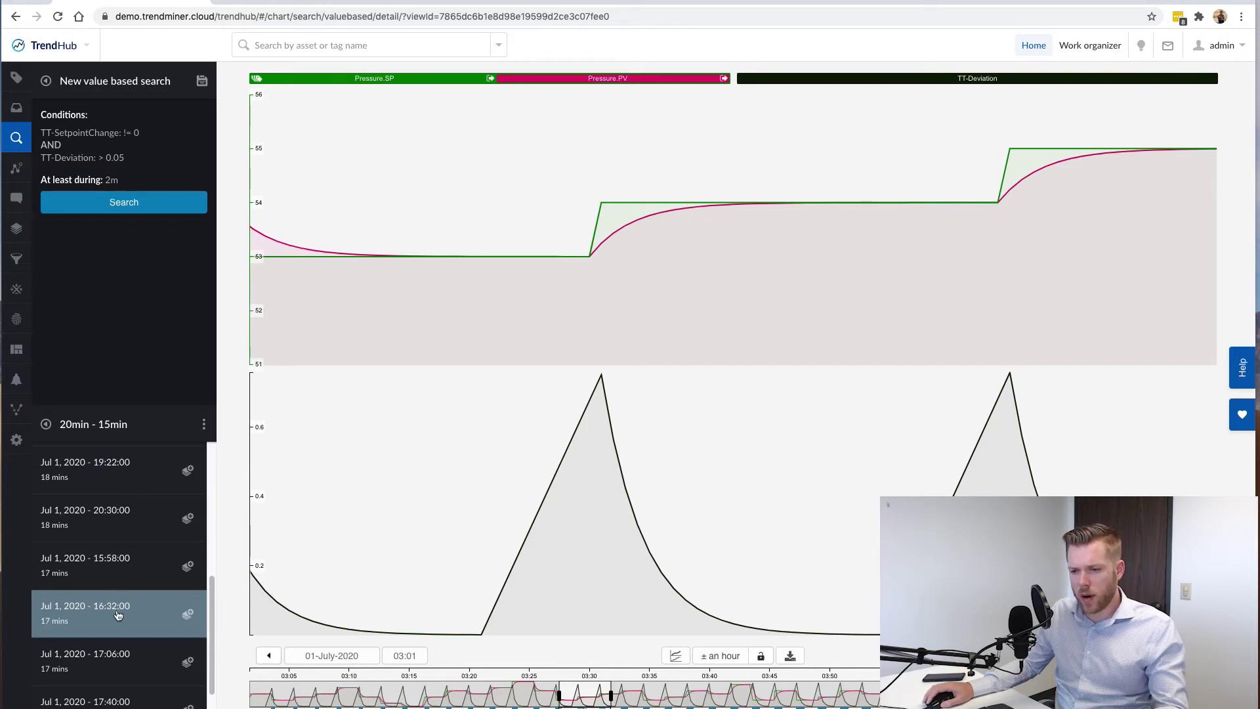
left_click(118, 614)
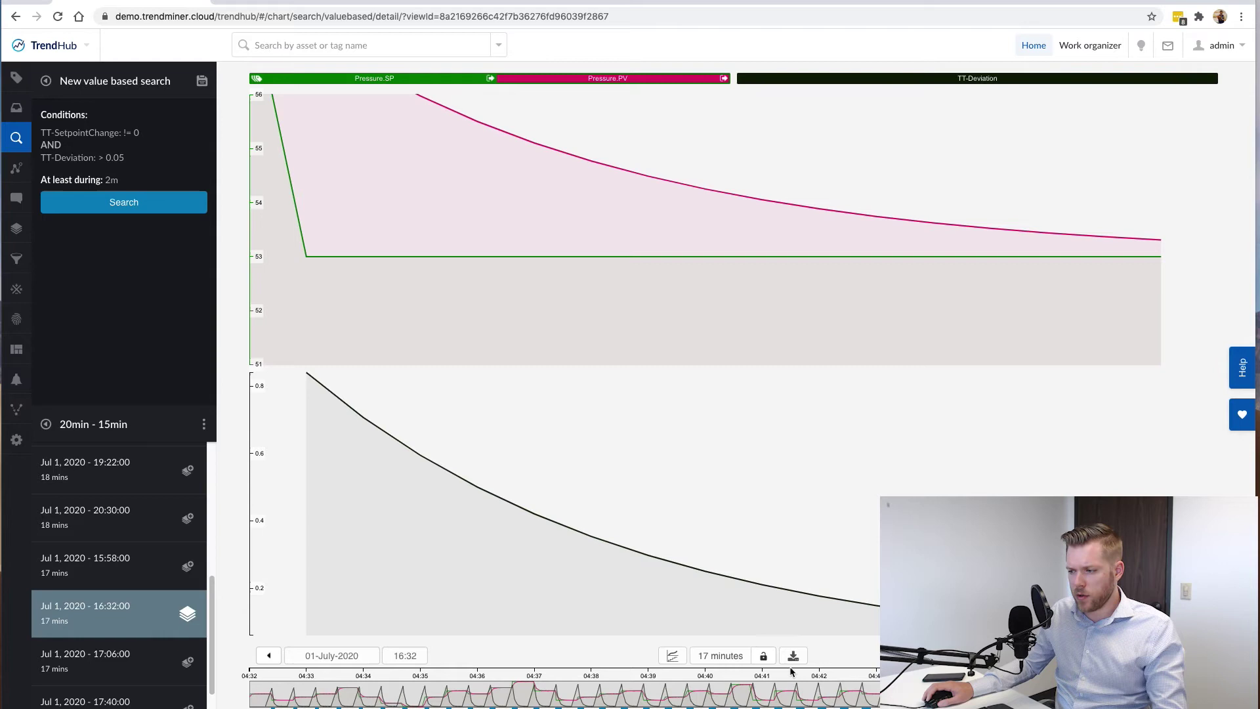
Show one hour around the event, fix Pressure.PV's scale at 51–60, and measure settling time.
left_click(721, 656)
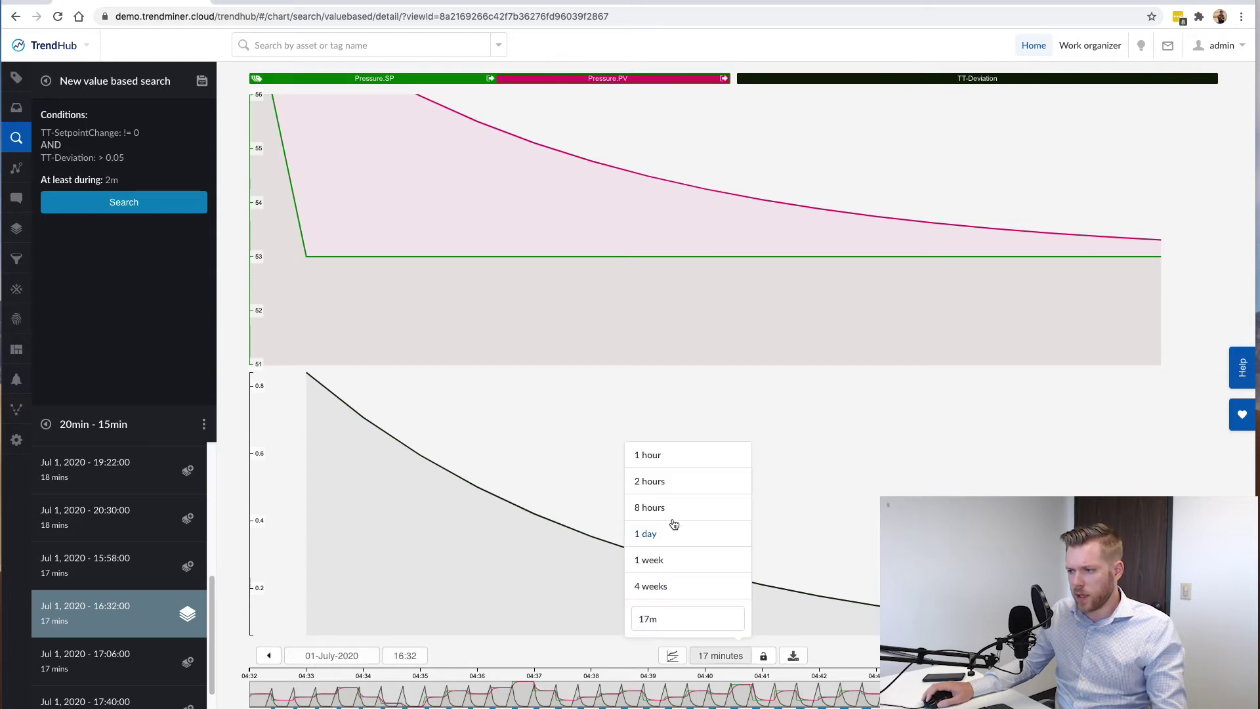
left_click(664, 465)
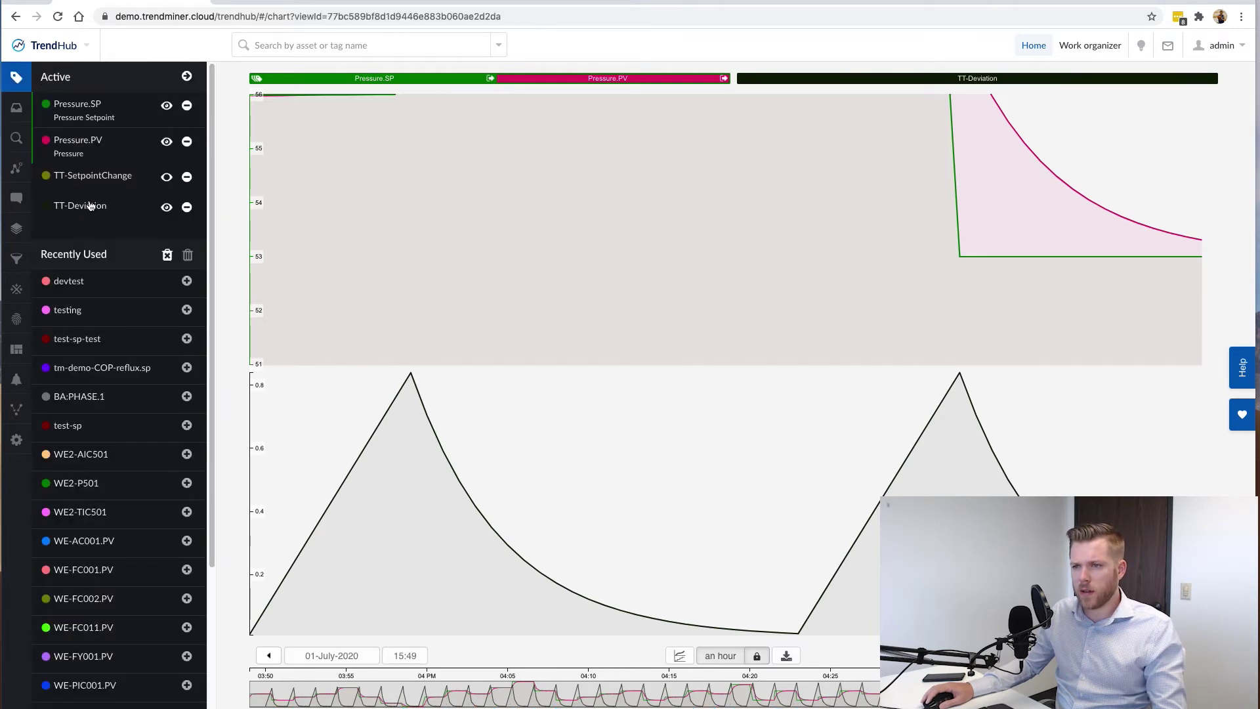
left_click(88, 144)
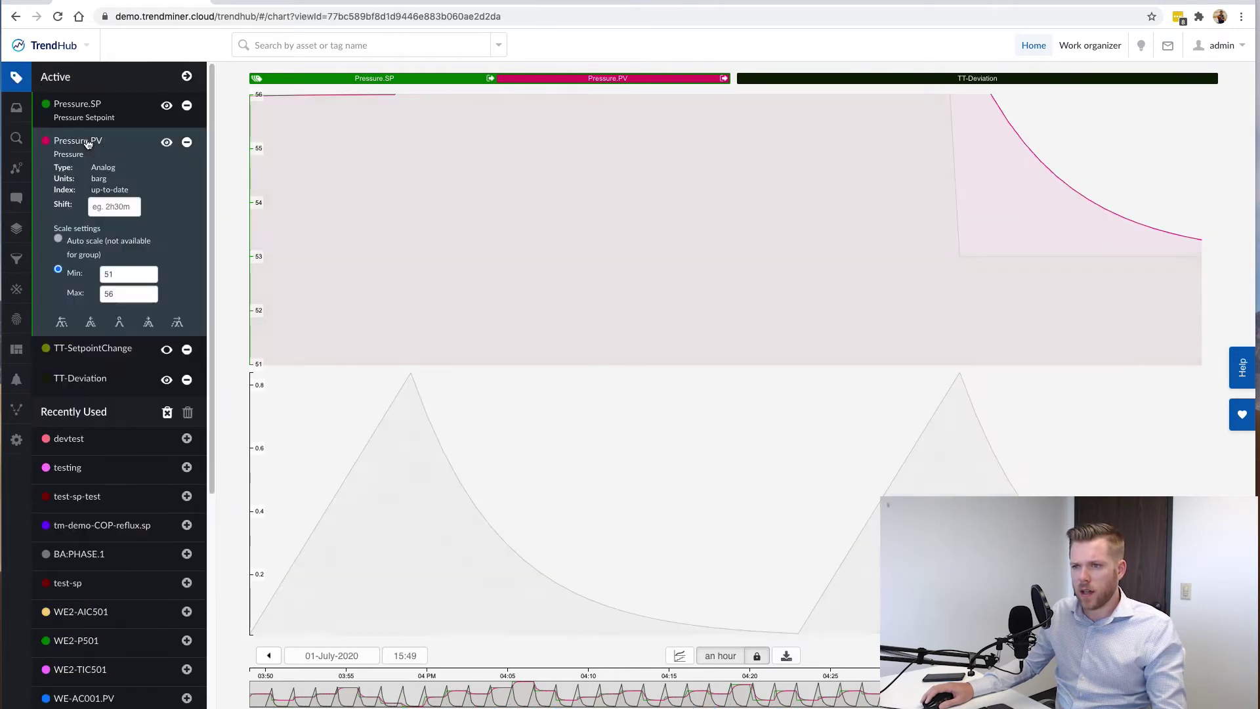
left_click(120, 271)
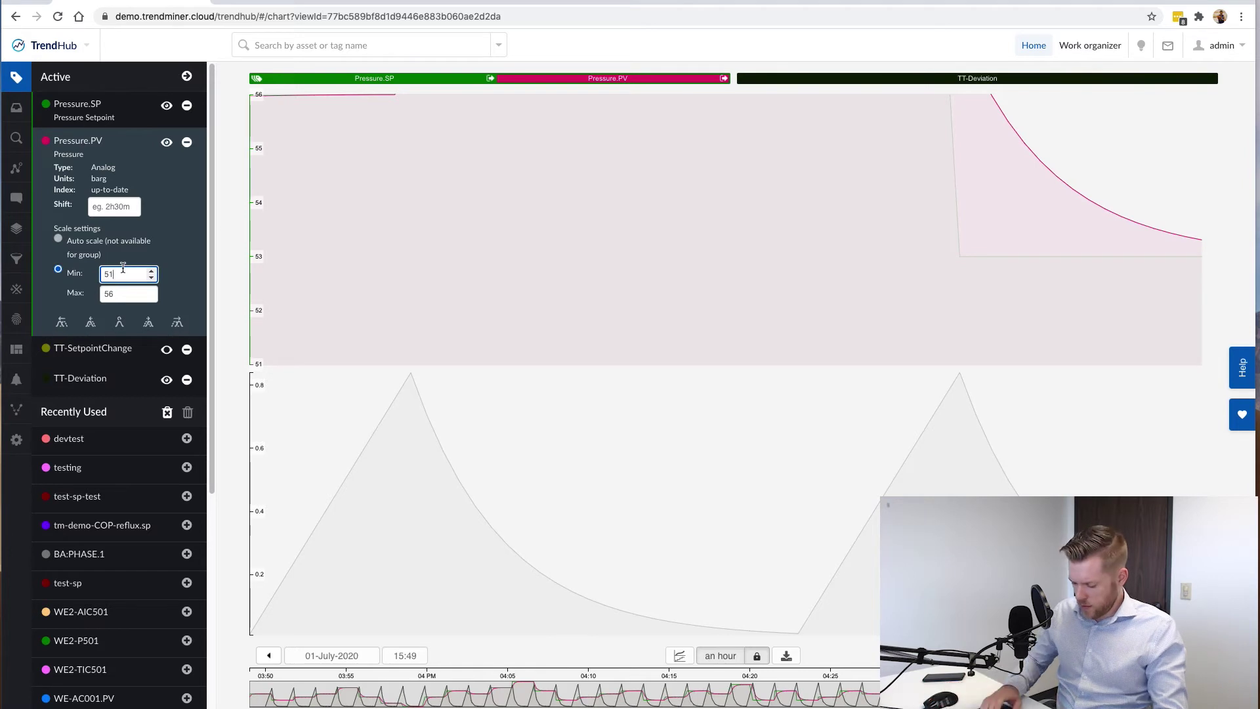
key("Tab")
type("60")
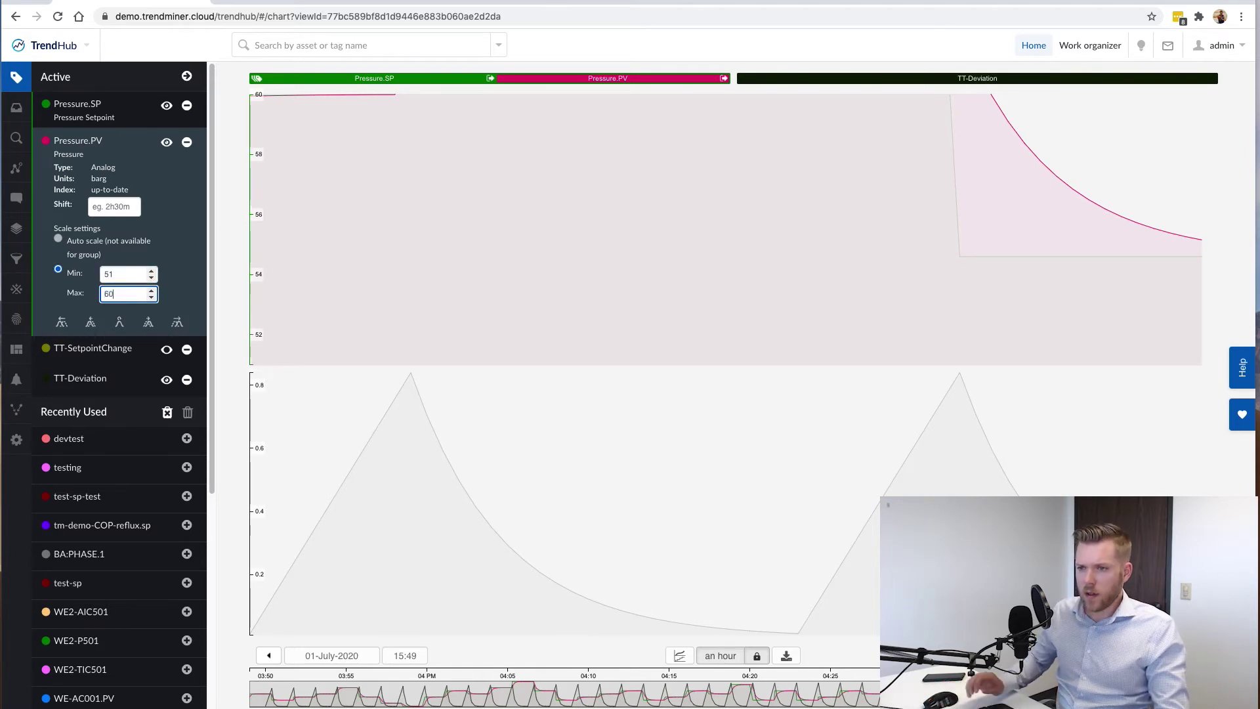
key("Return")
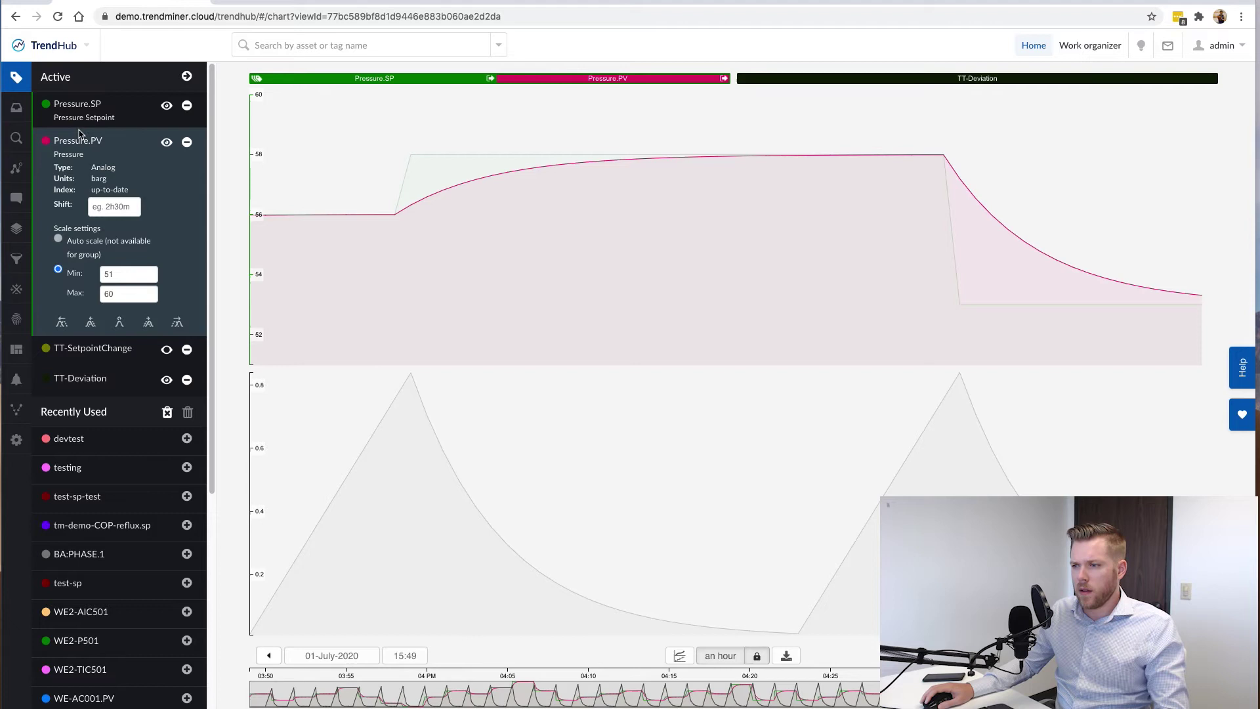
left_click(80, 141)
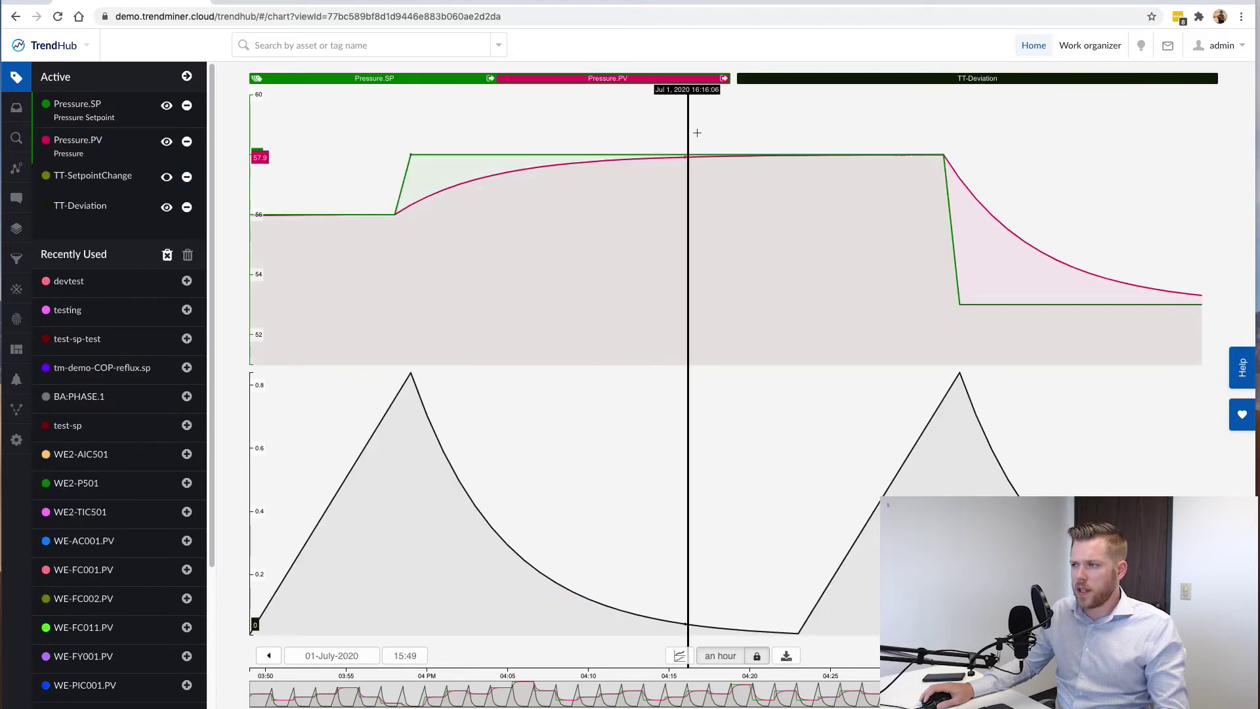
left_click_drag(397, 131, 732, 145)
left_click(355, 119)
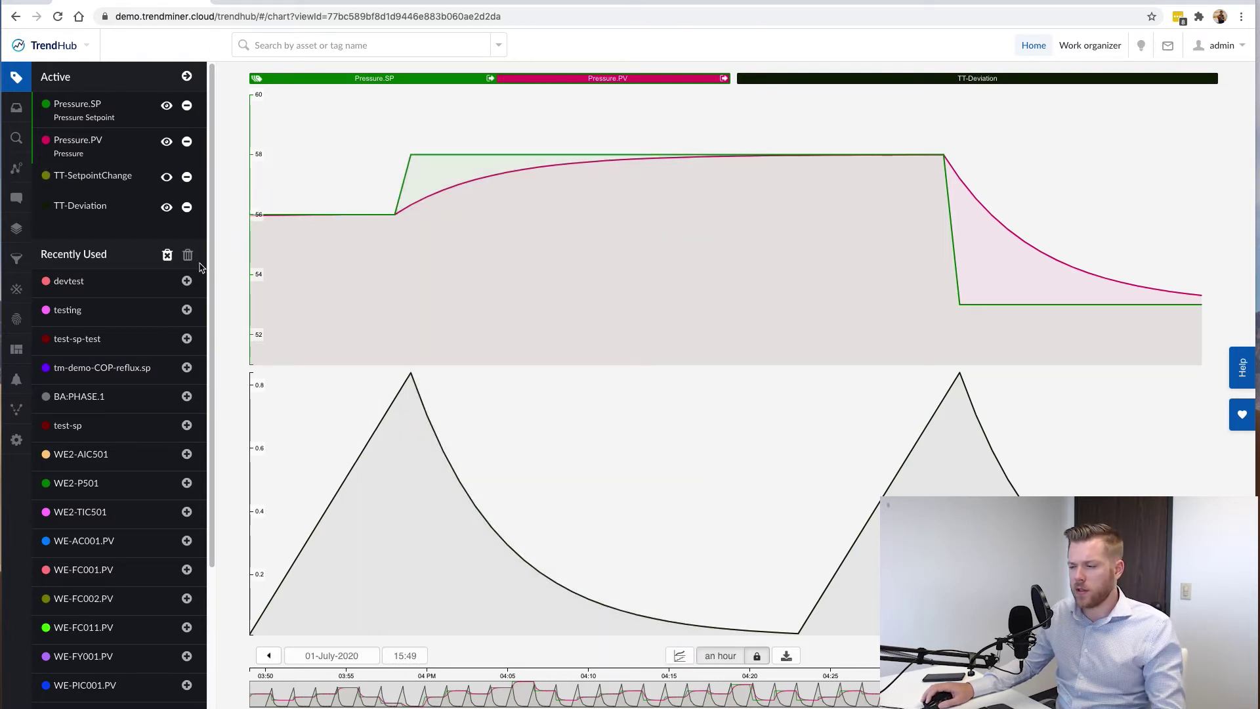
Load the 30 June 22:58 result from the 10 Minutes - 1 Minute group.
left_click(16, 138)
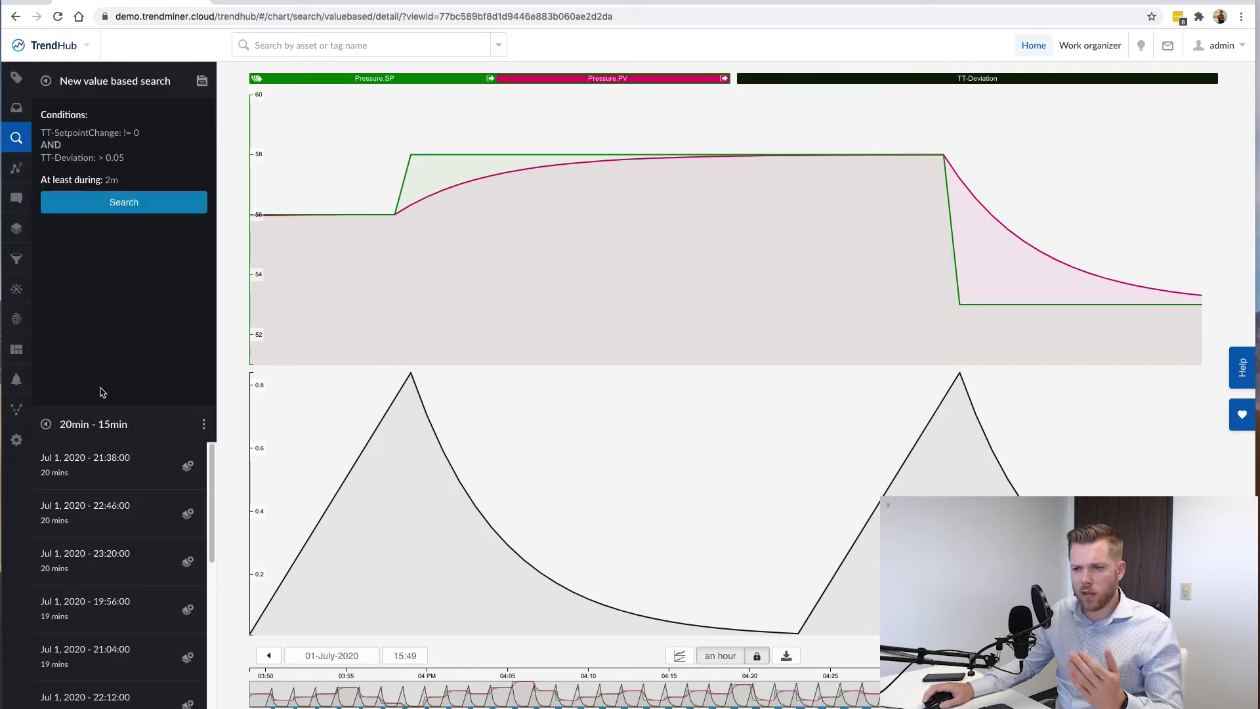
left_click(59, 427)
left_click(133, 507)
scroll(122, 525, "down", 5)
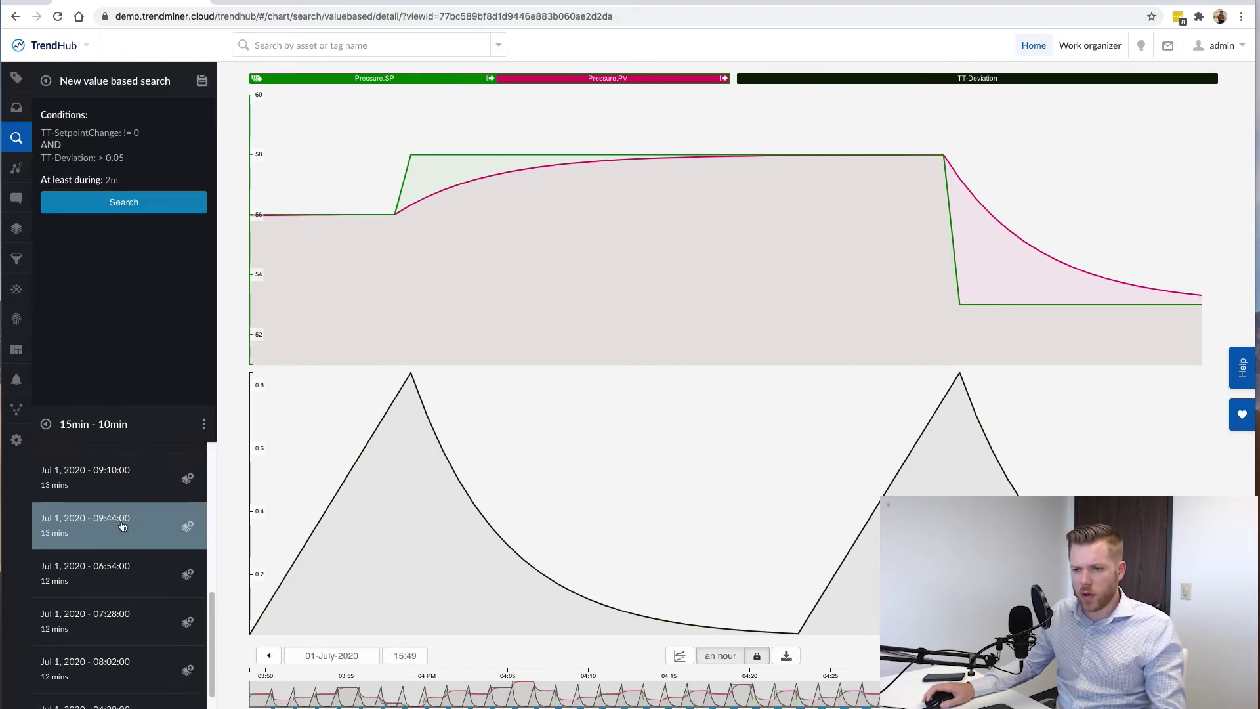
scroll(122, 525, "up", 5)
left_click(47, 425)
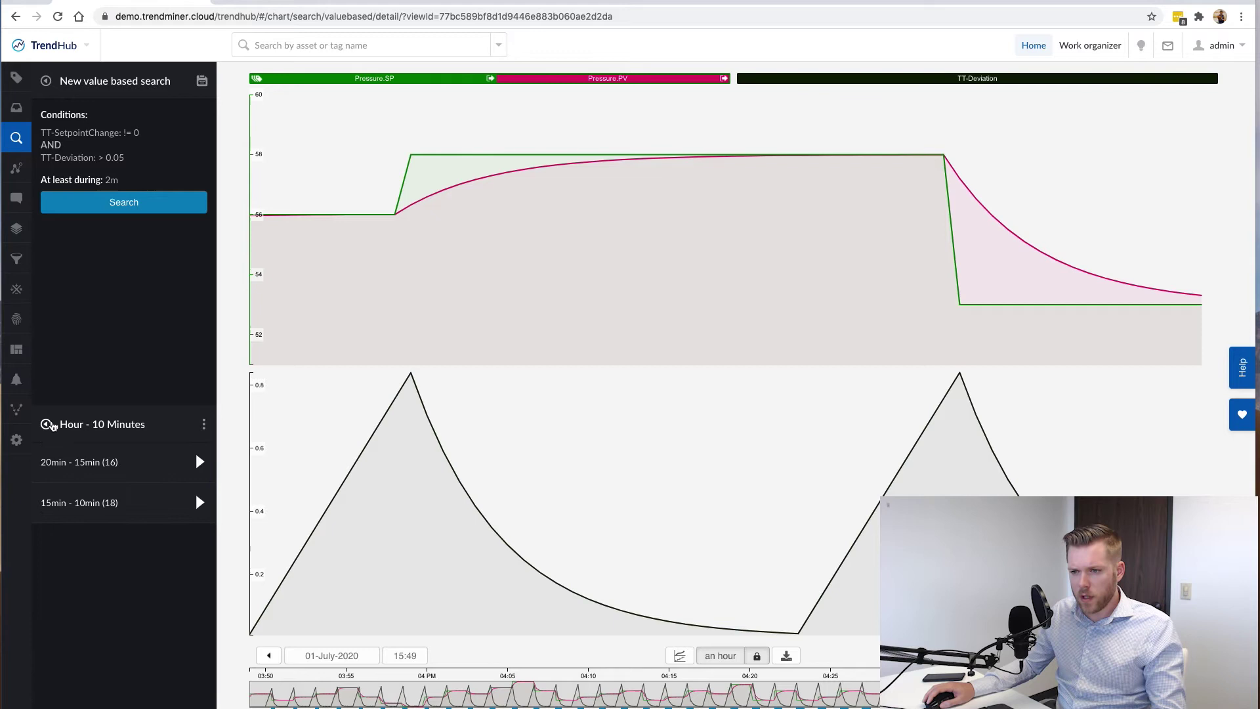
left_click(47, 425)
left_click(99, 503)
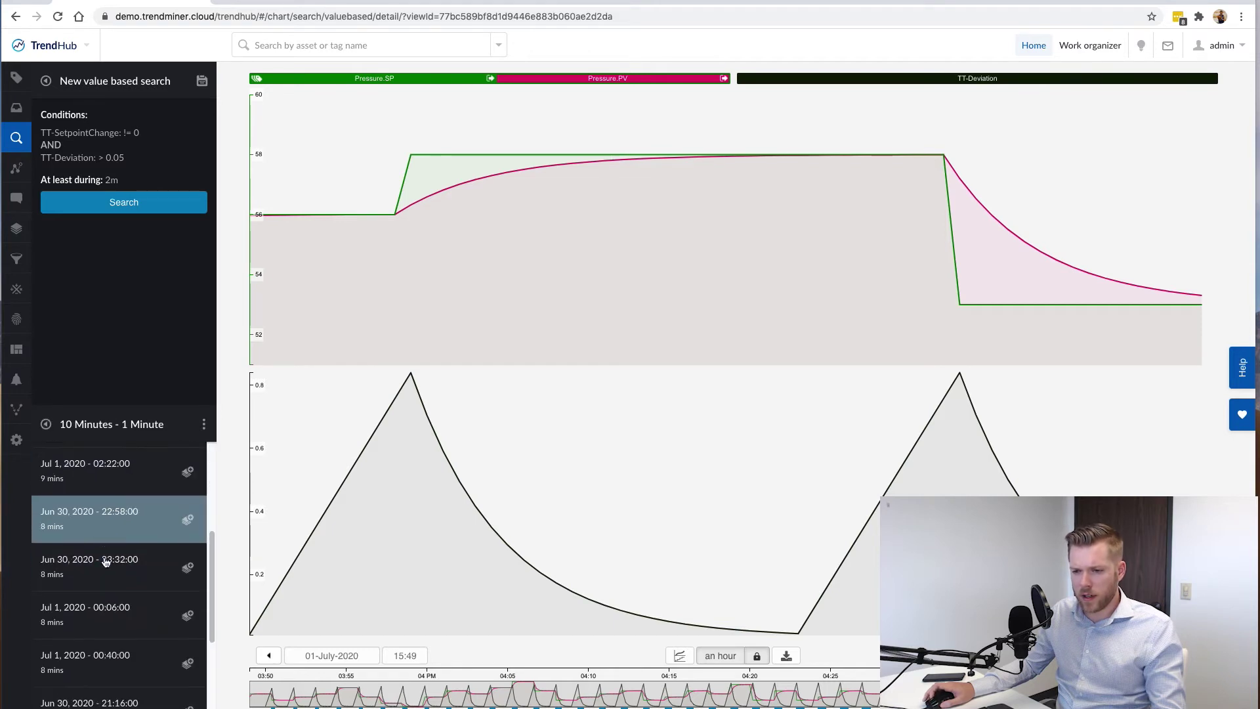
left_click(109, 524)
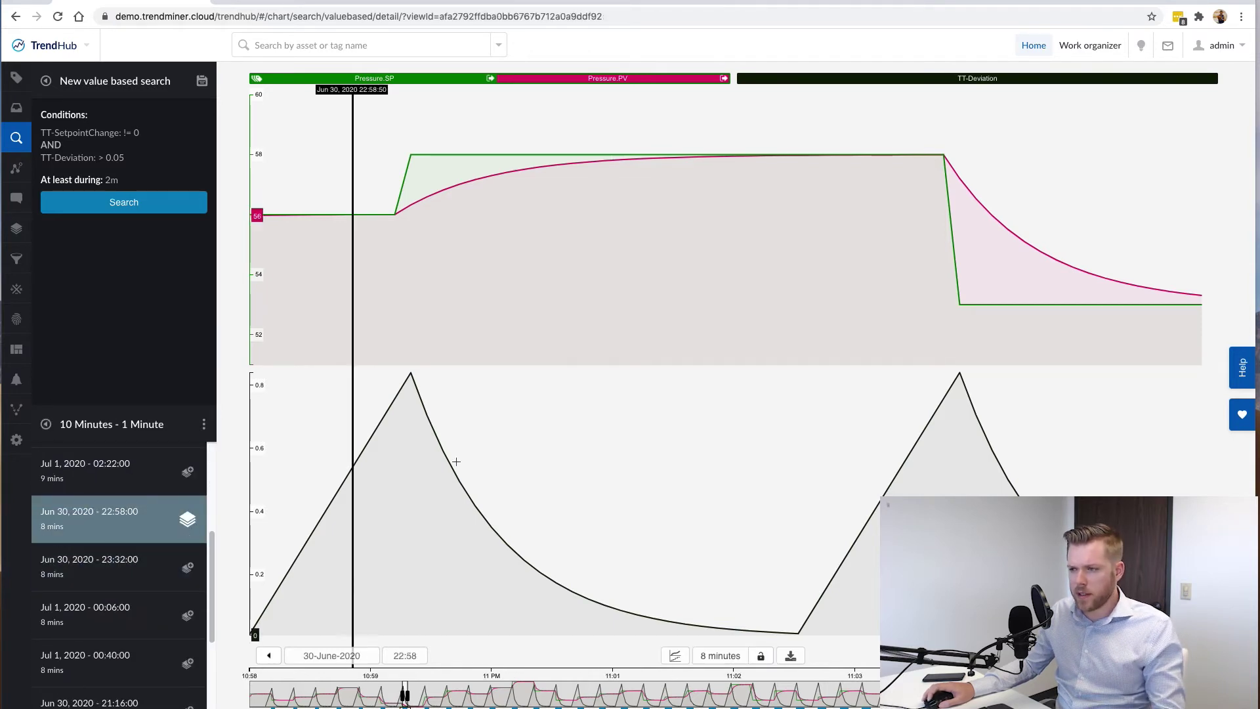
Move to the hour from 22:37 and mark the span after the 52-to-51 setpoint drop.
left_click(269, 655)
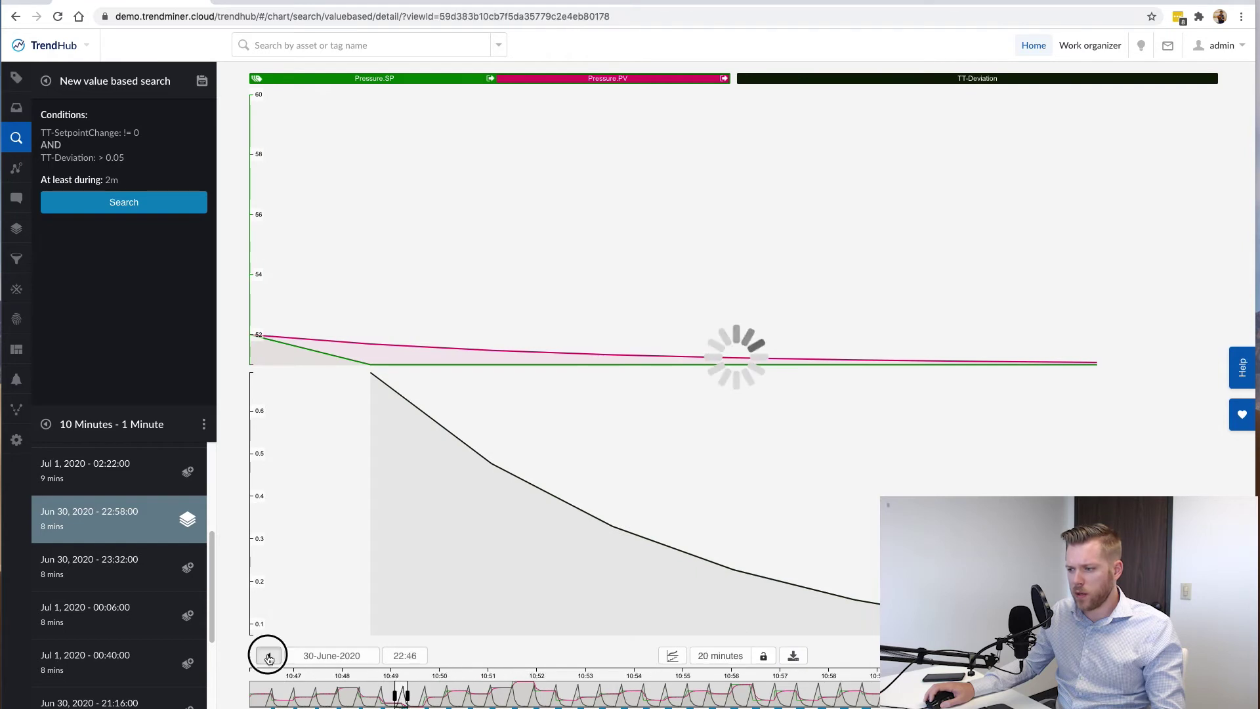
scroll(723, 368, "down", 2)
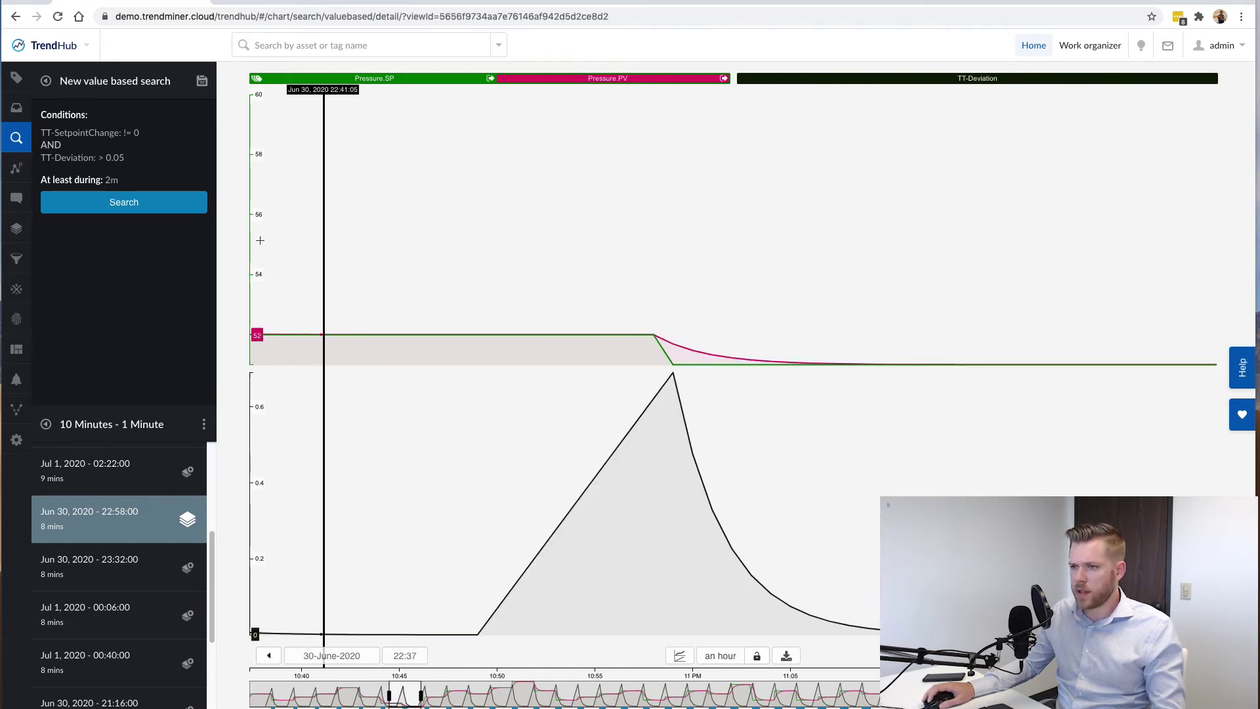
left_click(16, 77)
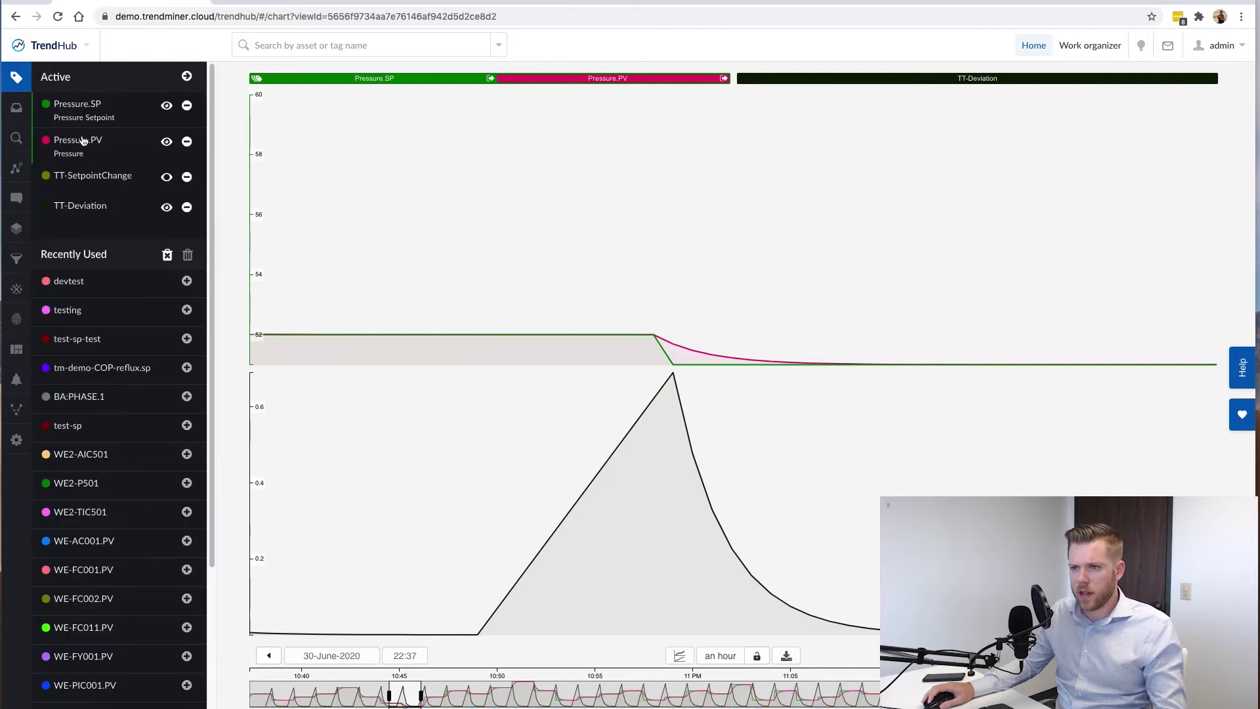
left_click(82, 140)
left_click(104, 144)
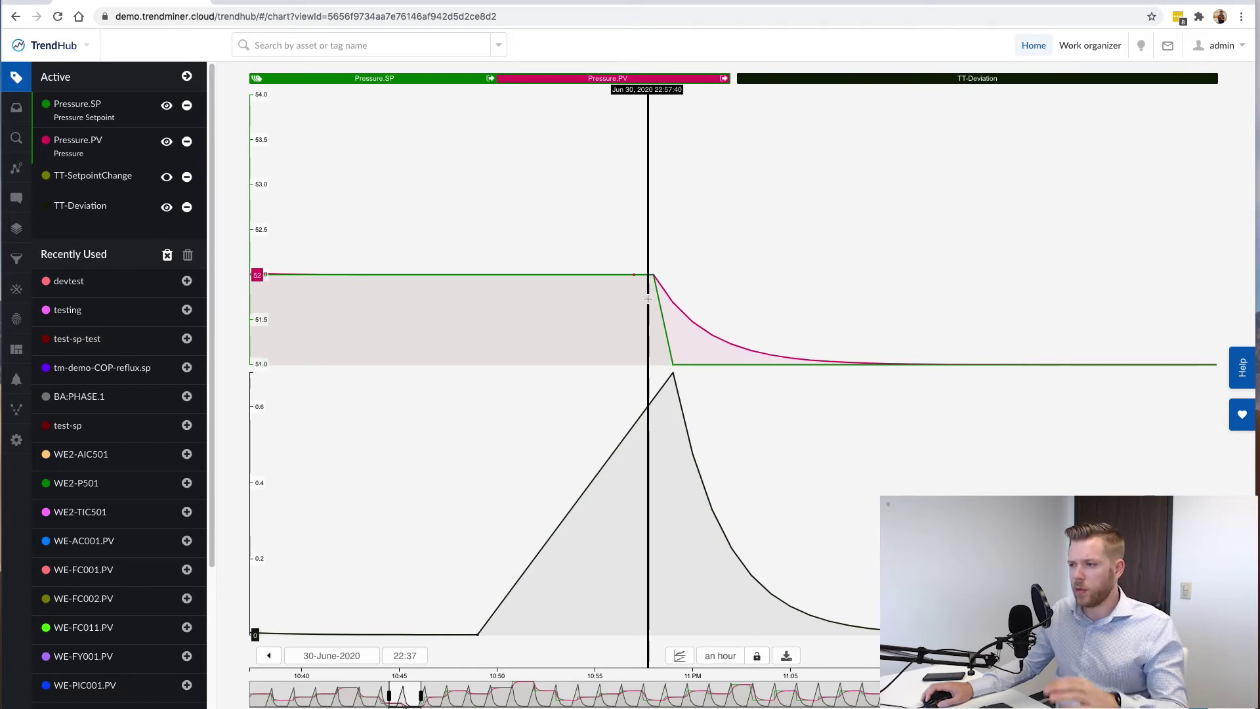
left_click_drag(654, 295, 842, 300)
left_click(959, 289)
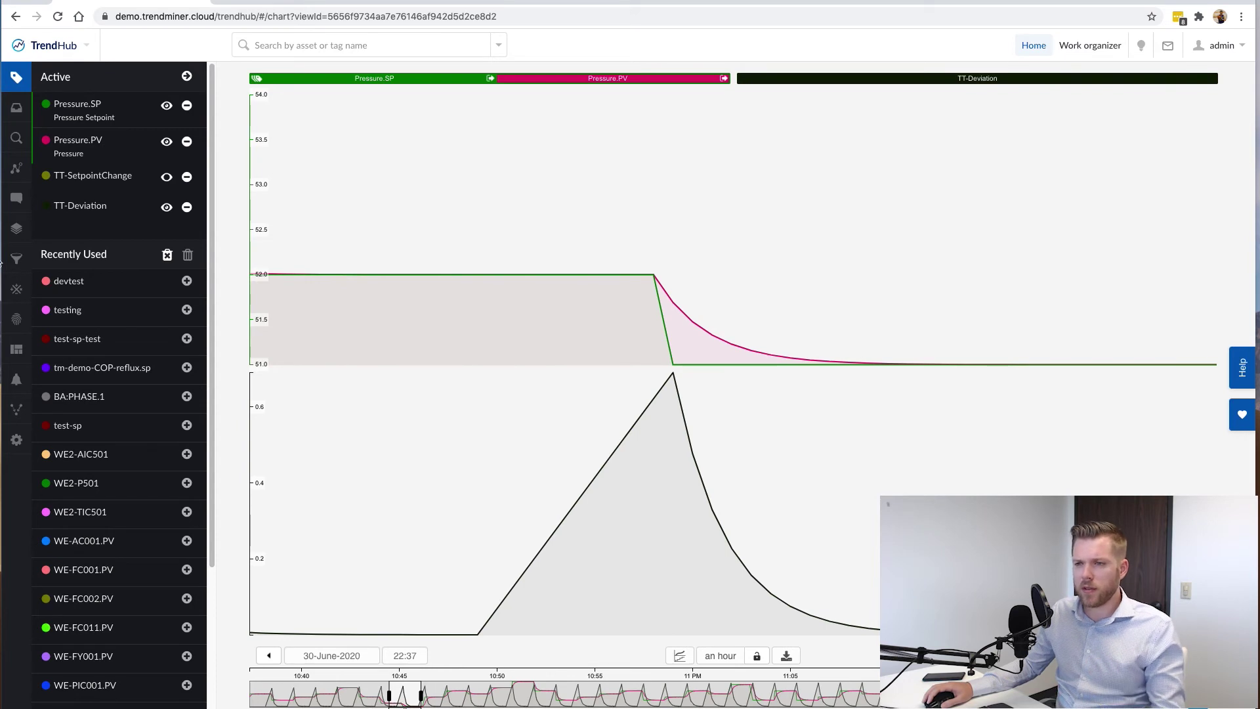
Raise the value-based search's 'At least during' from 2m to 15m and rerun it for 24 results.
left_click(18, 291)
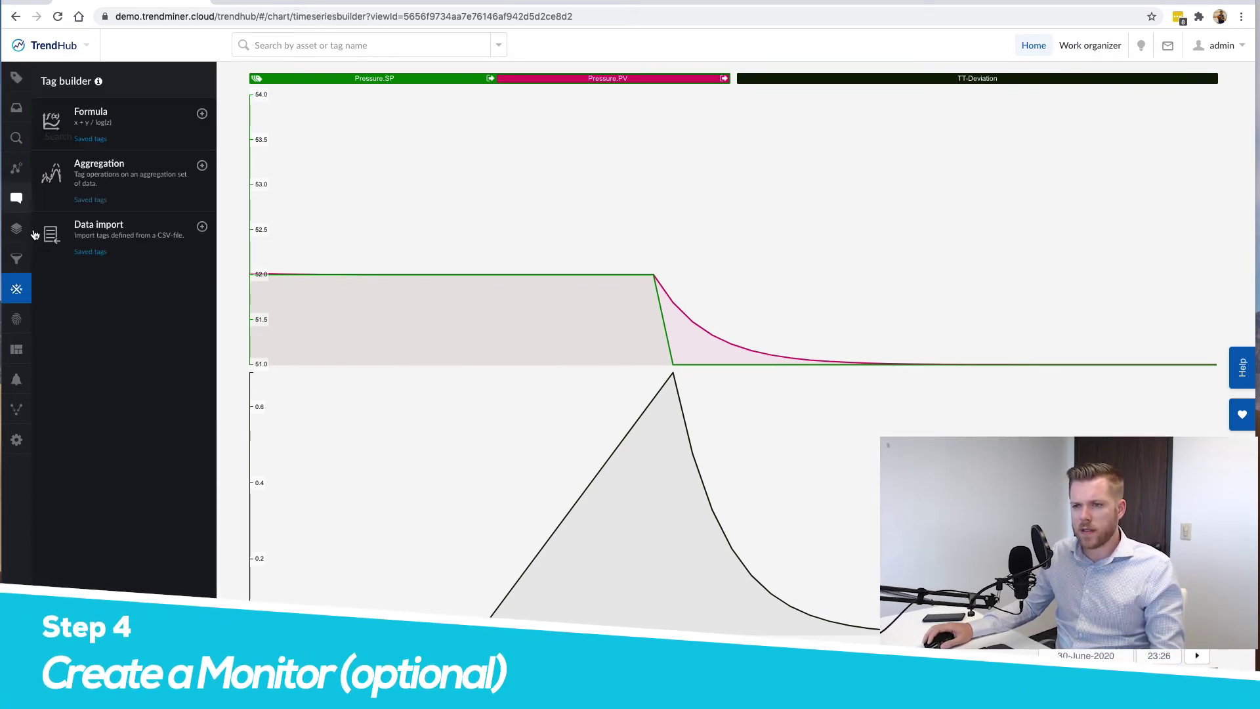
left_click(17, 138)
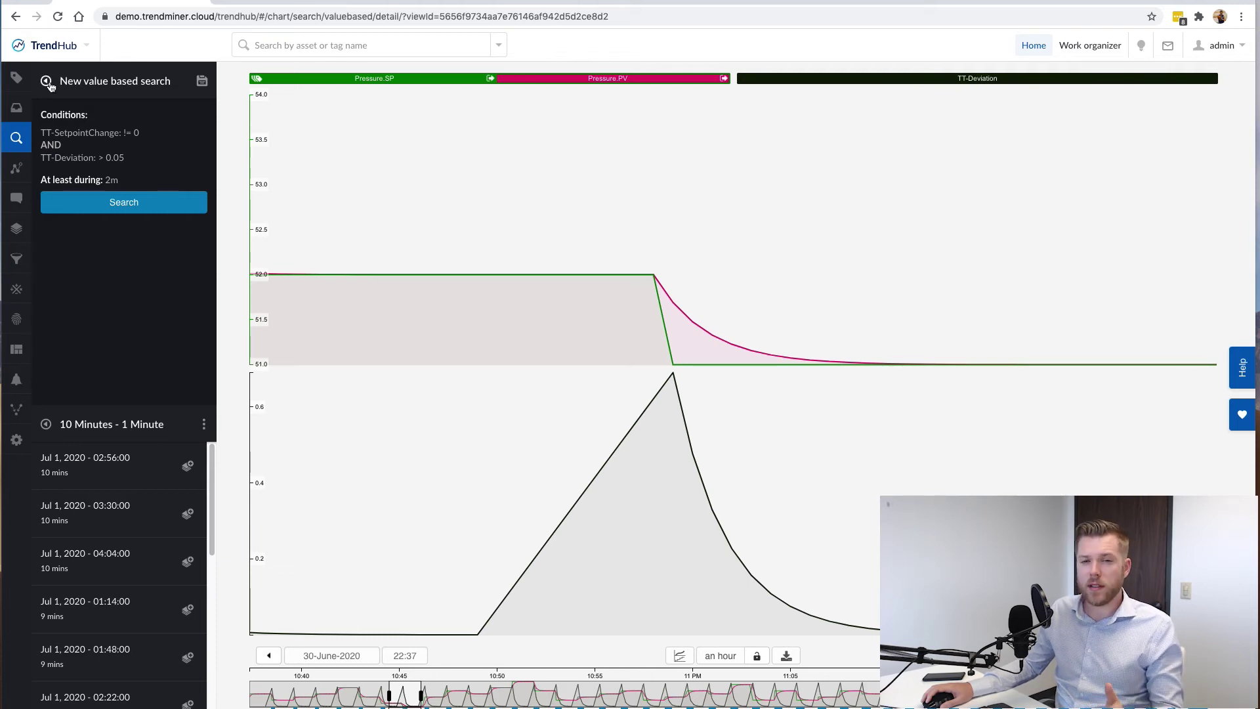
left_click(46, 81)
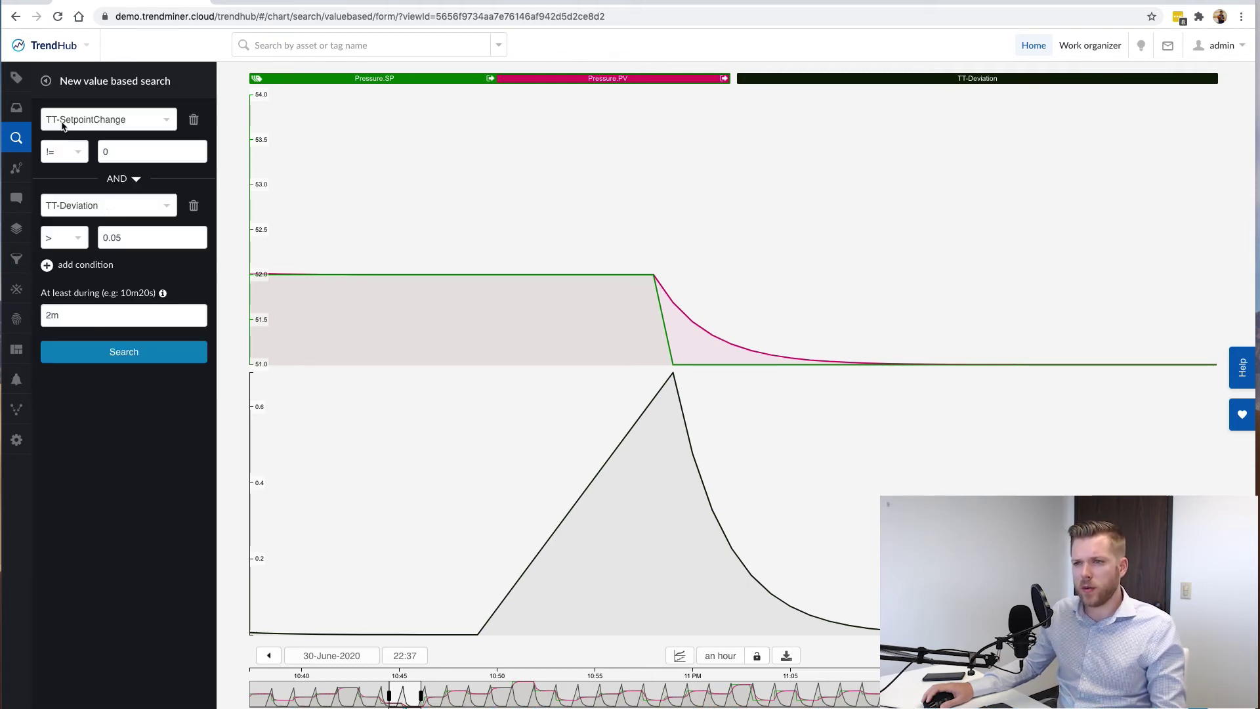
double_click(106, 308)
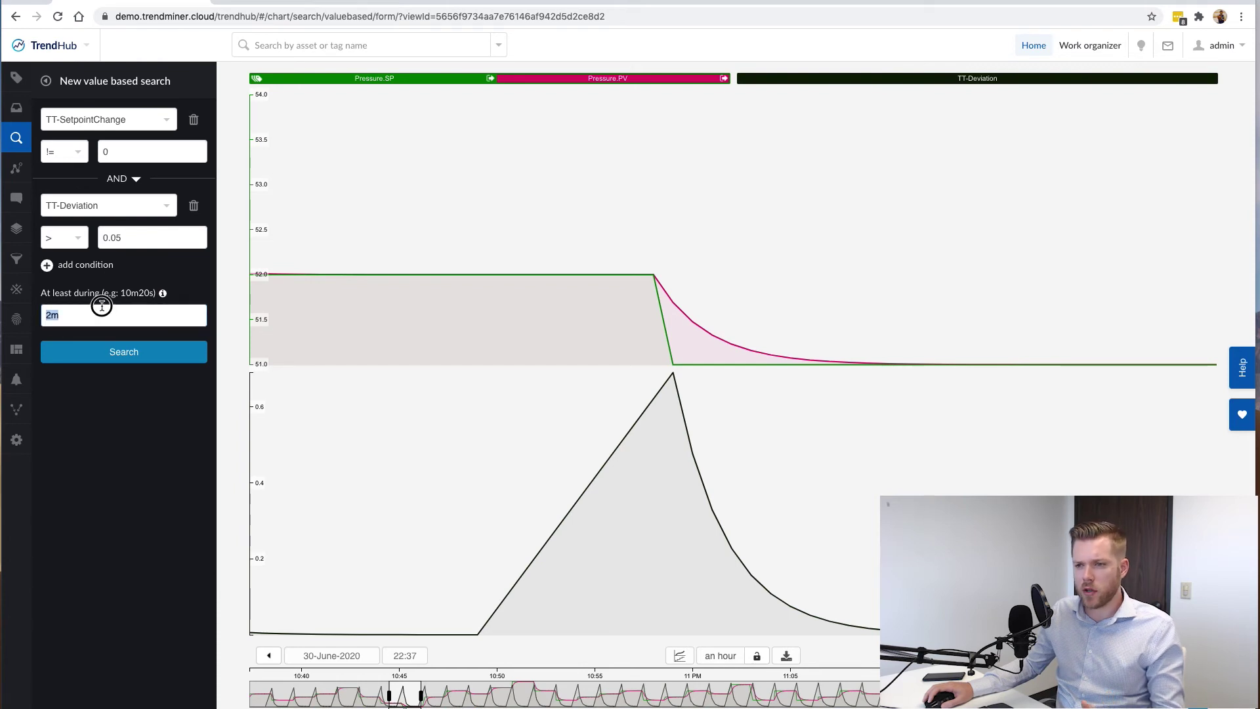
type("15m")
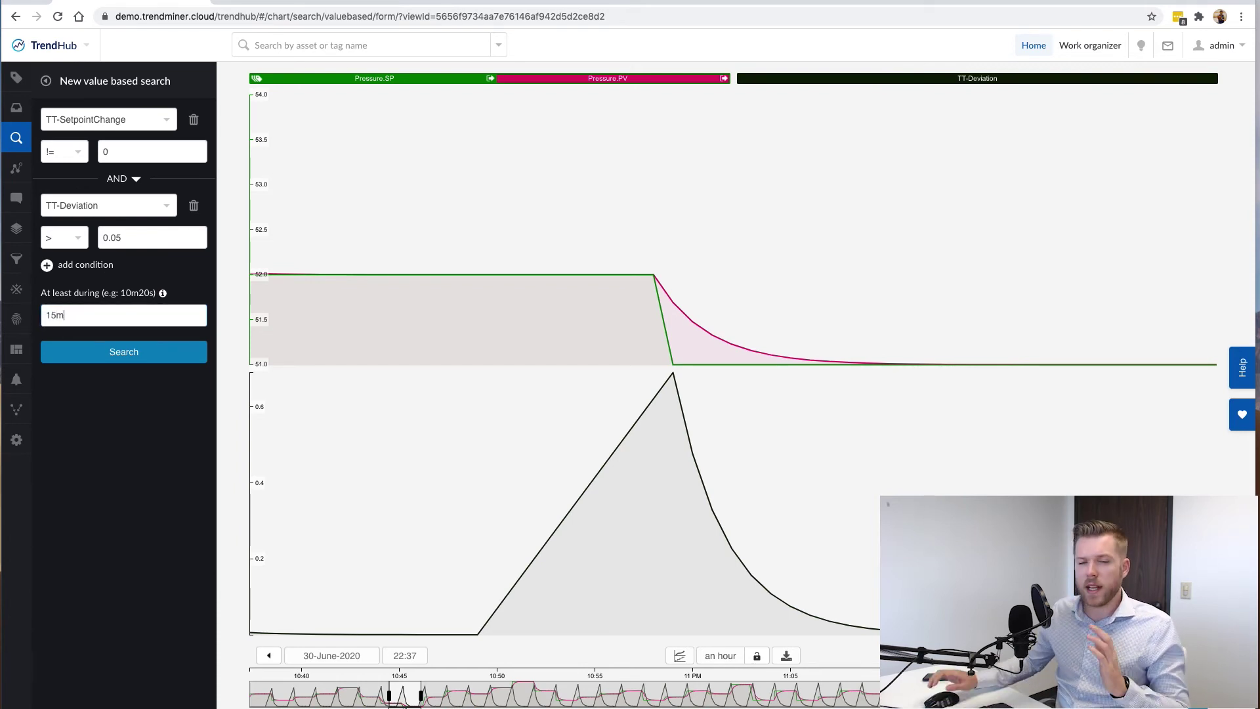
left_click(167, 365)
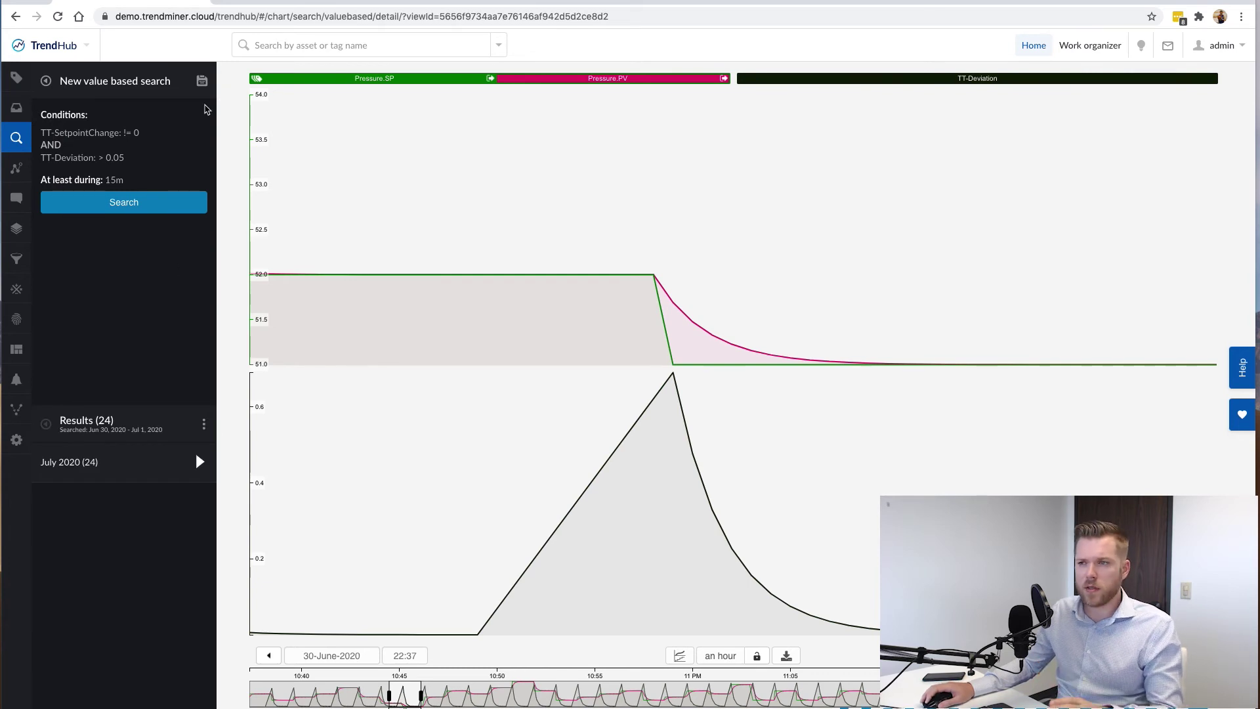
left_click(202, 81)
Save the value-based search under the name TT-PIDDeviationMonitor.
left_click(124, 138)
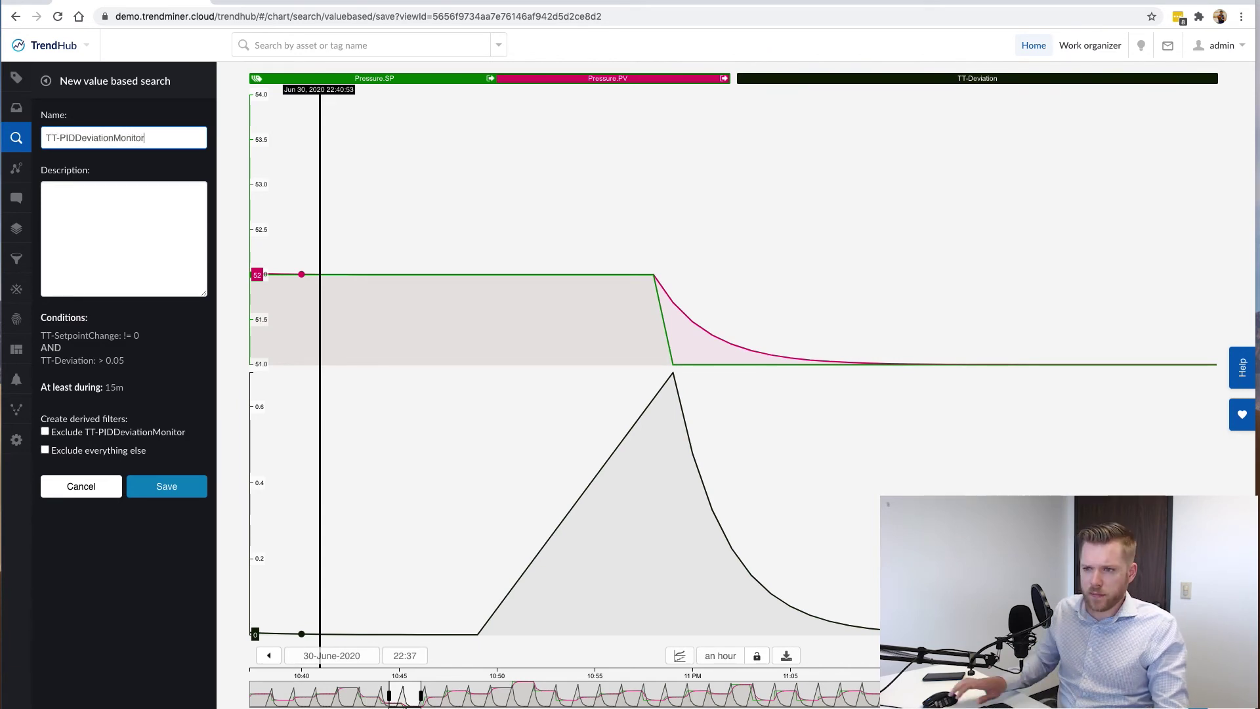
left_click(178, 487)
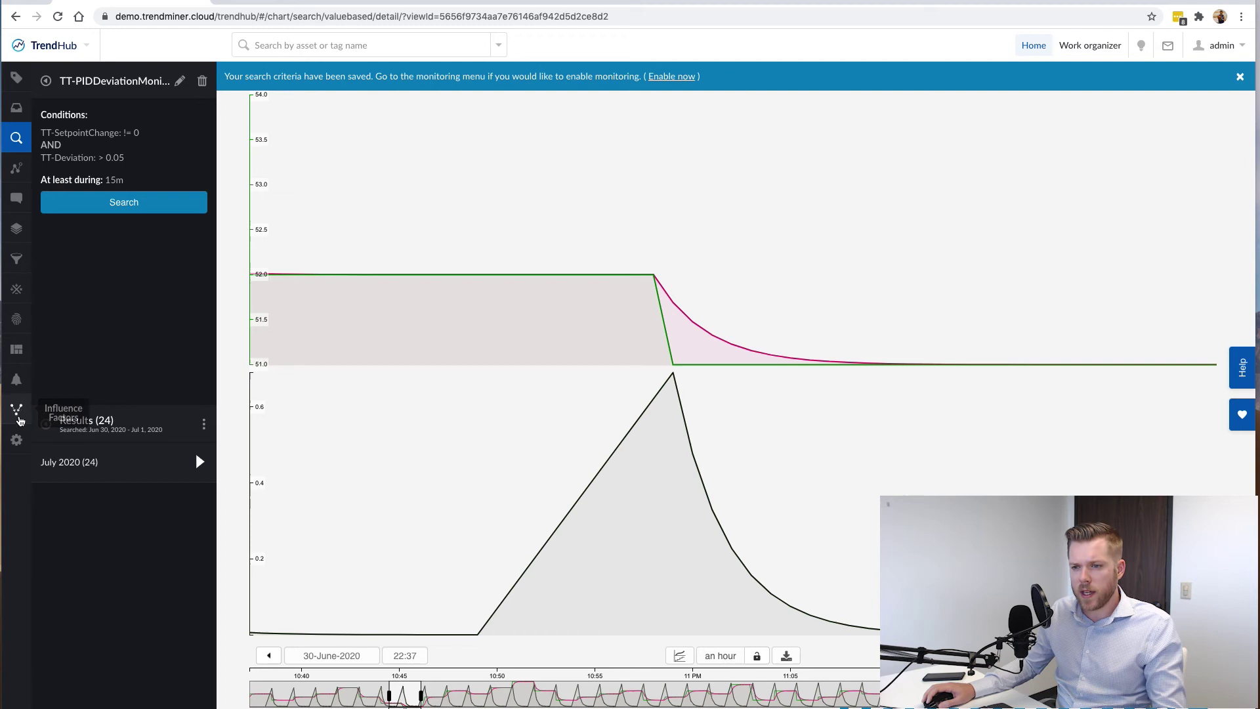
Enable e-mail alerts for TT-PIDDeviationMonitor to two recipients, subject 'PID Performance degrading', and save.
left_click(17, 381)
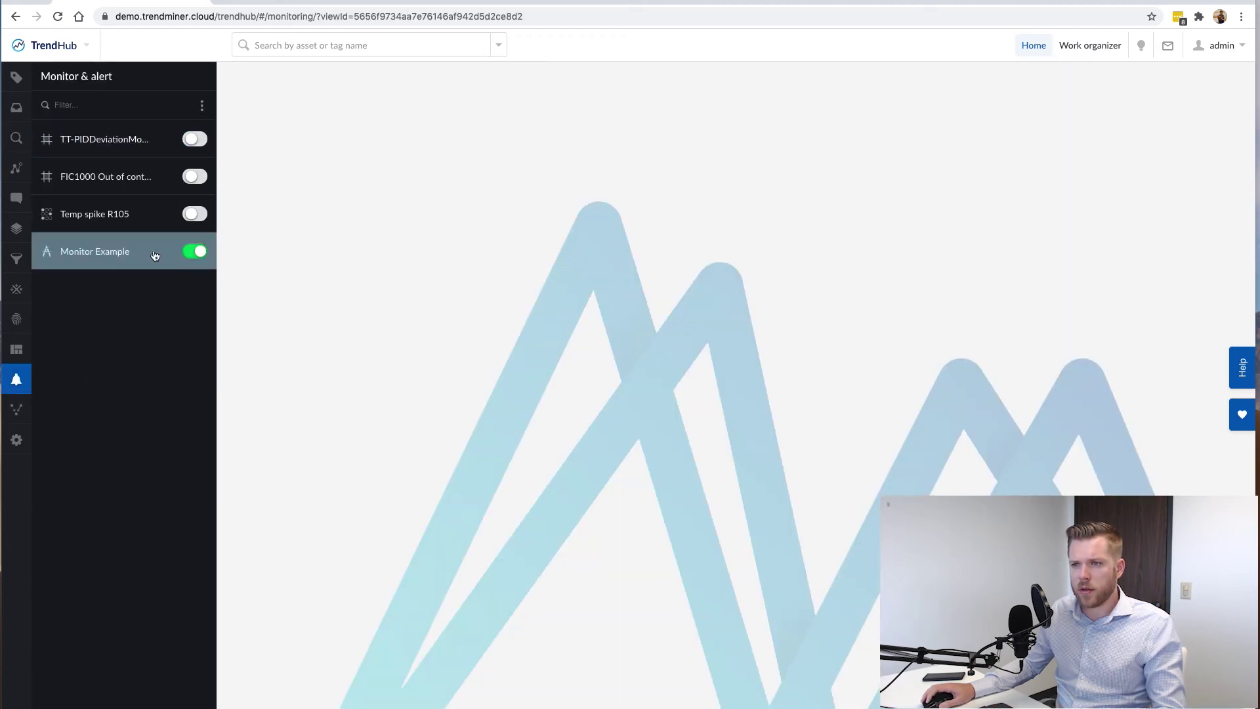
left_click(127, 150)
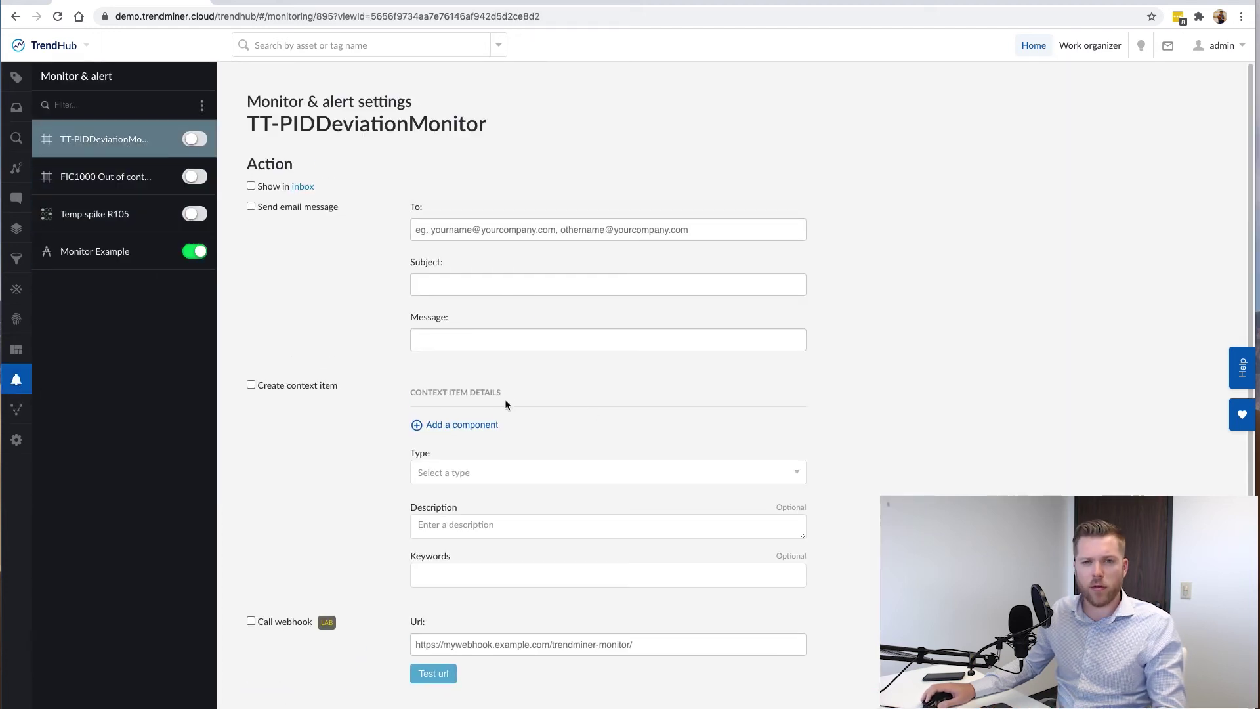
left_click(251, 207)
left_click(481, 229)
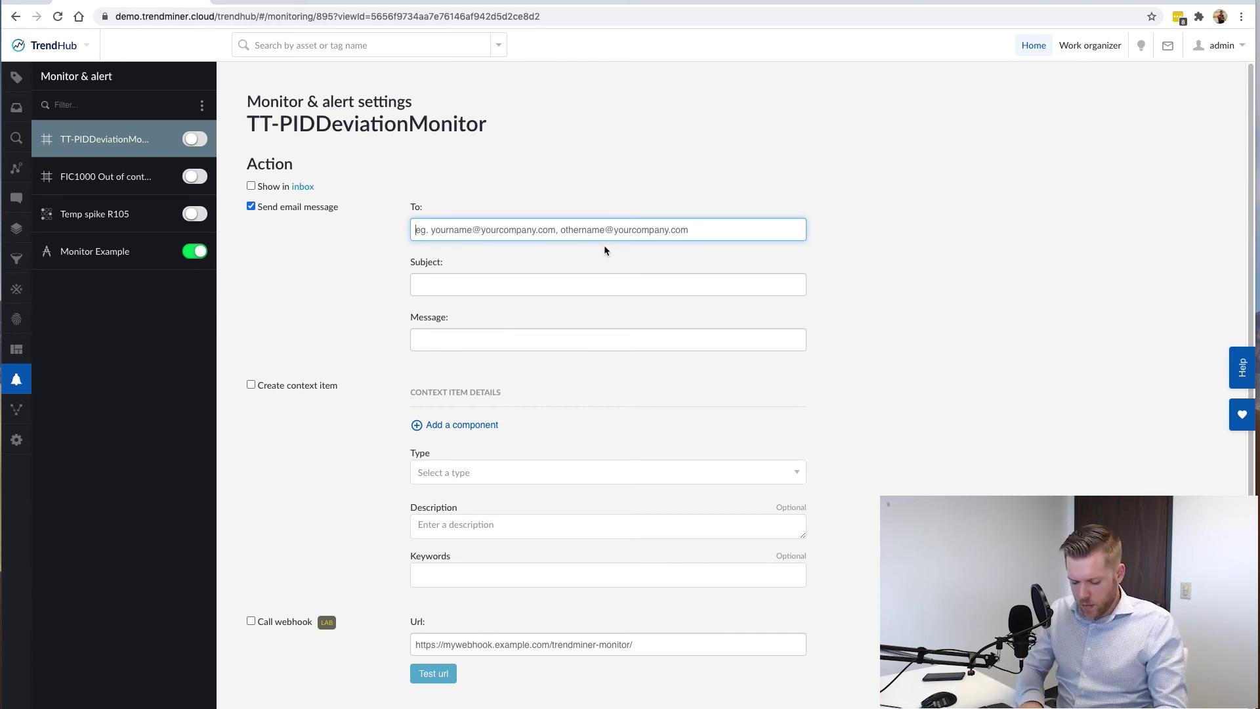
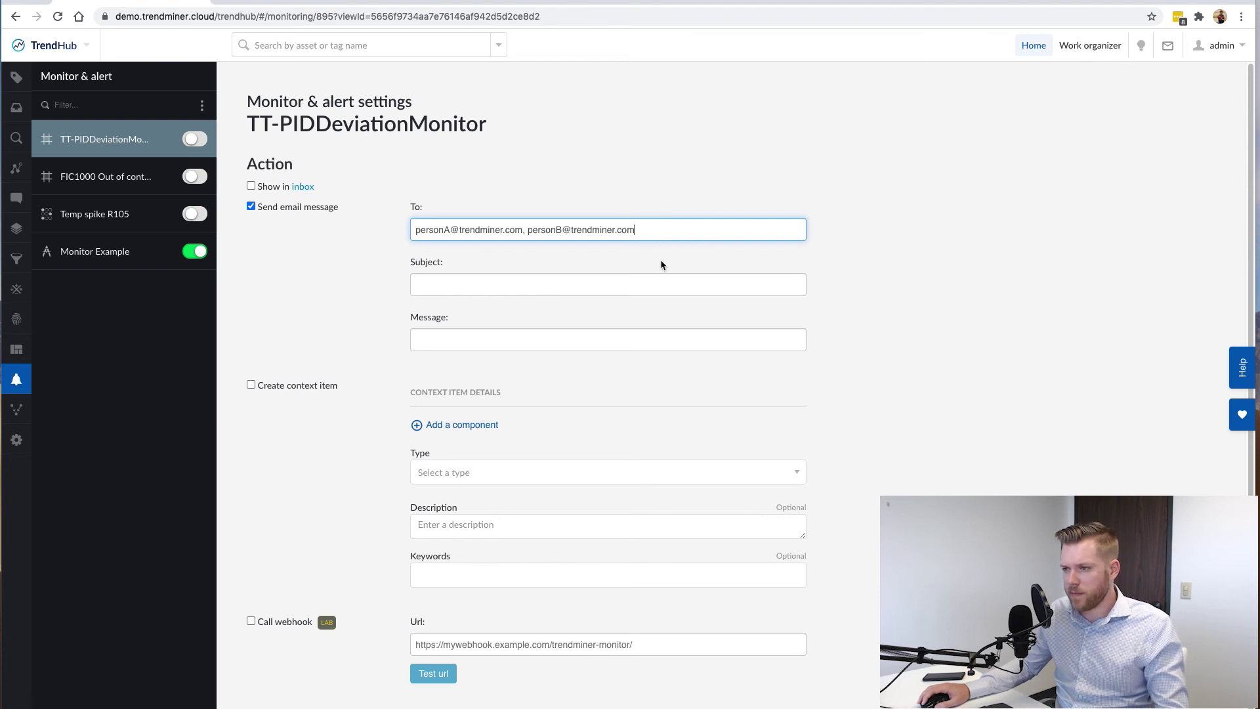
left_click(670, 279)
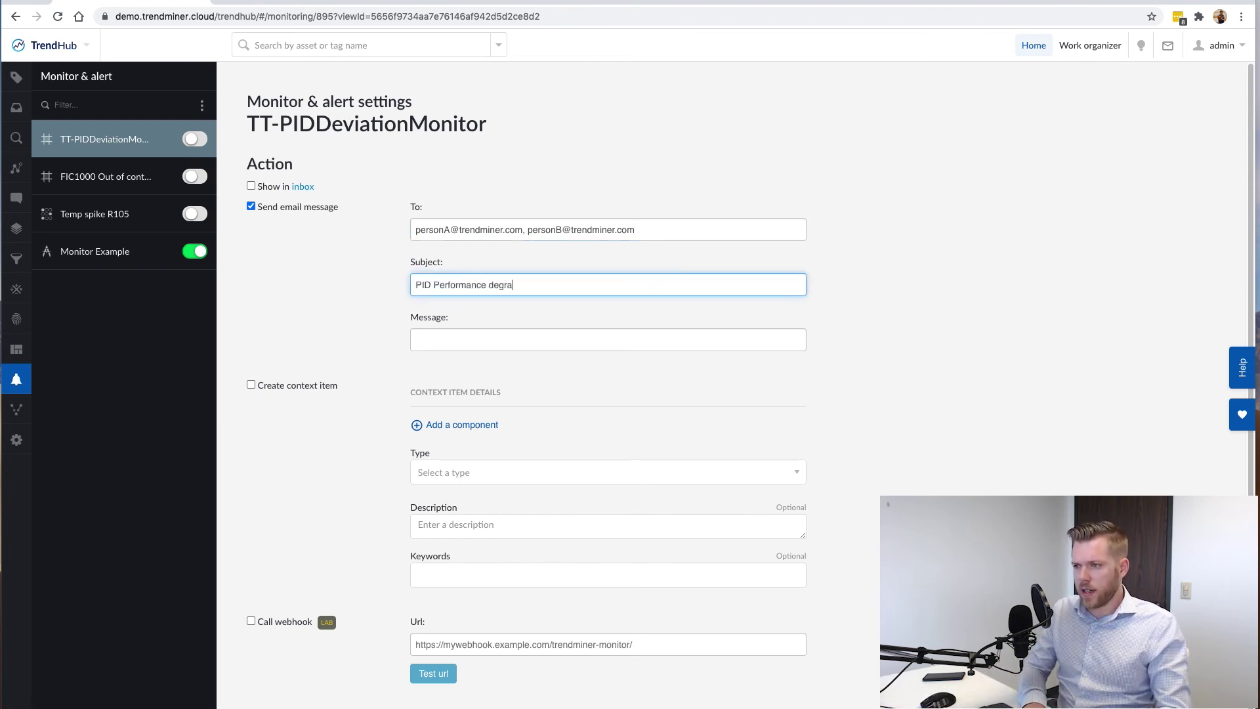
key("Tab")
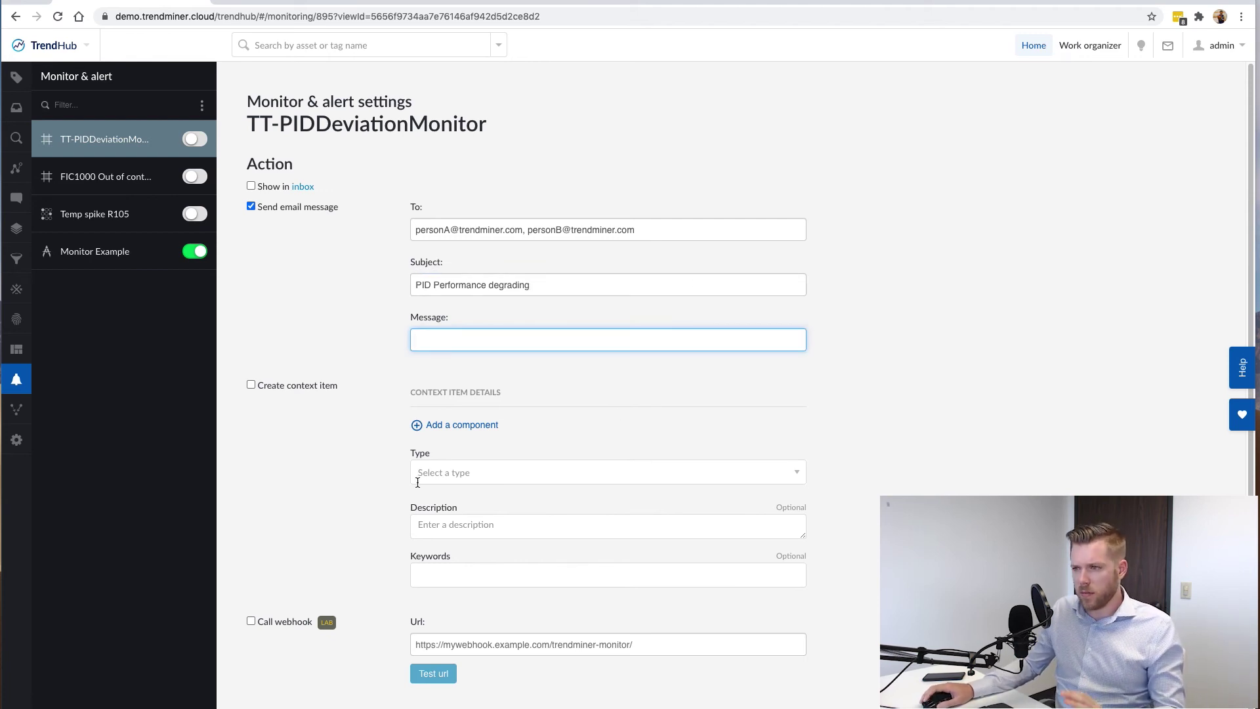
left_click(508, 373)
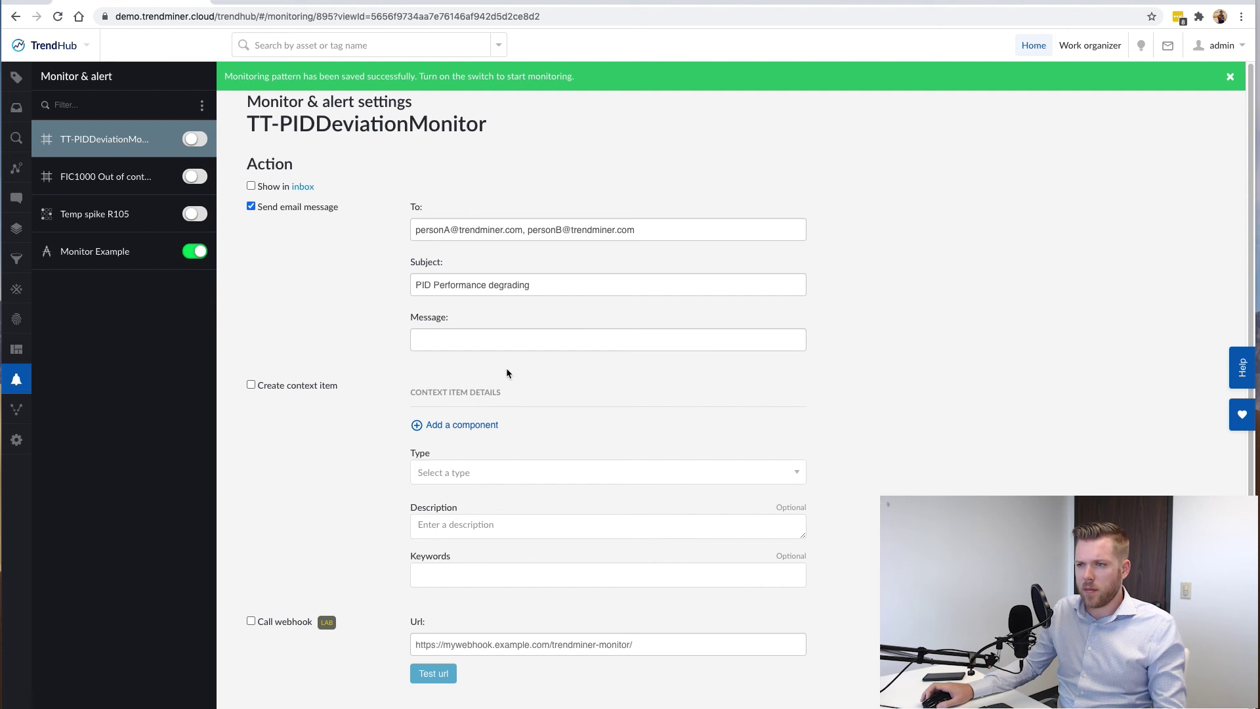
Turn on the TT-PIDDeviationMonitor toggle in the Monitor & alert list.
left_click(195, 138)
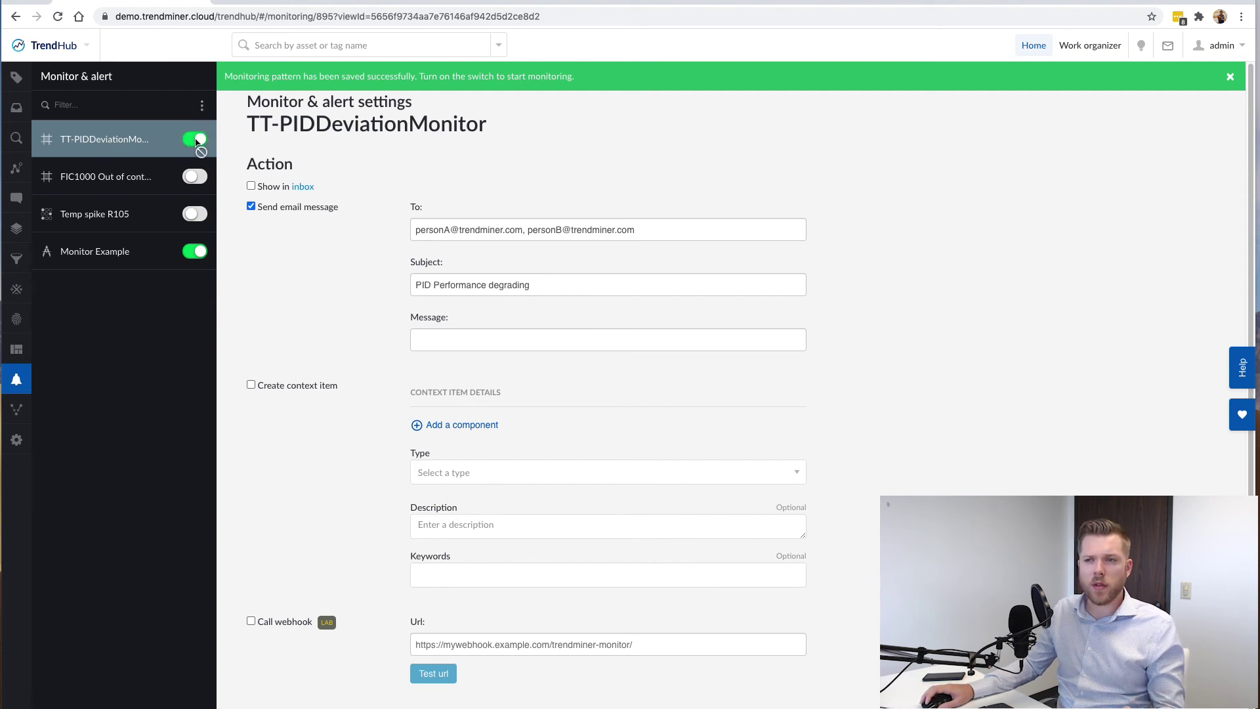